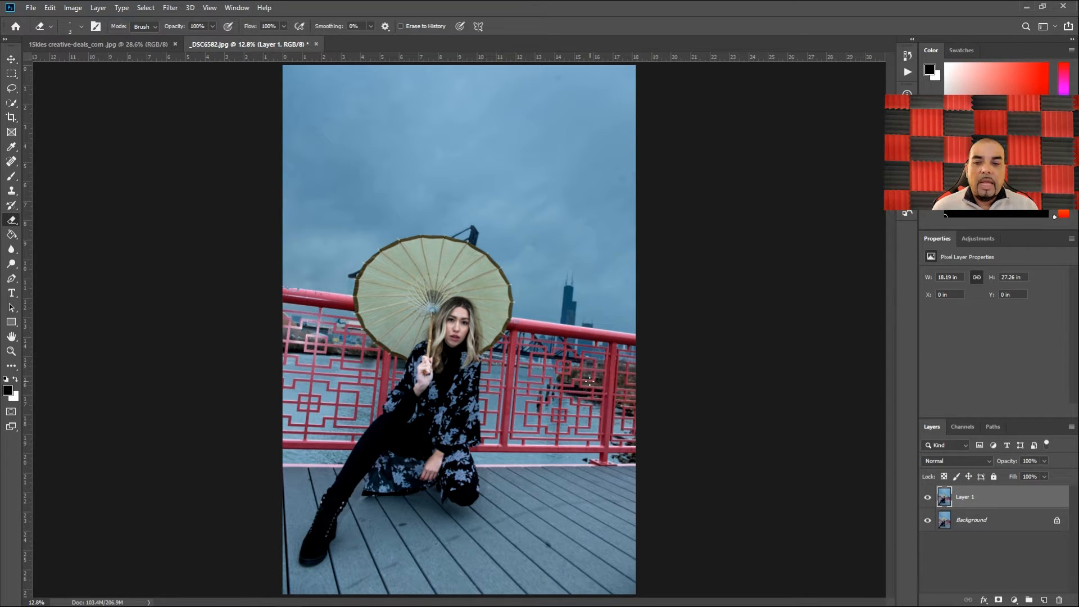
Copy the sunset sky image into the _DSC6582.jpg portrait document as a new layer
left_click(129, 43)
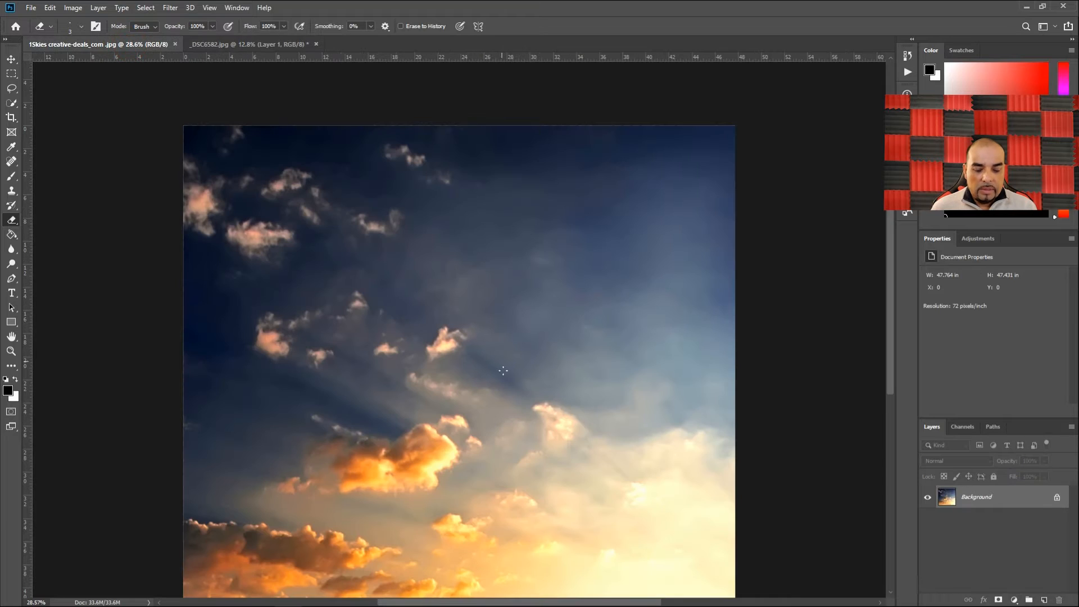
key("v")
left_click_drag(506, 384, 436, 225)
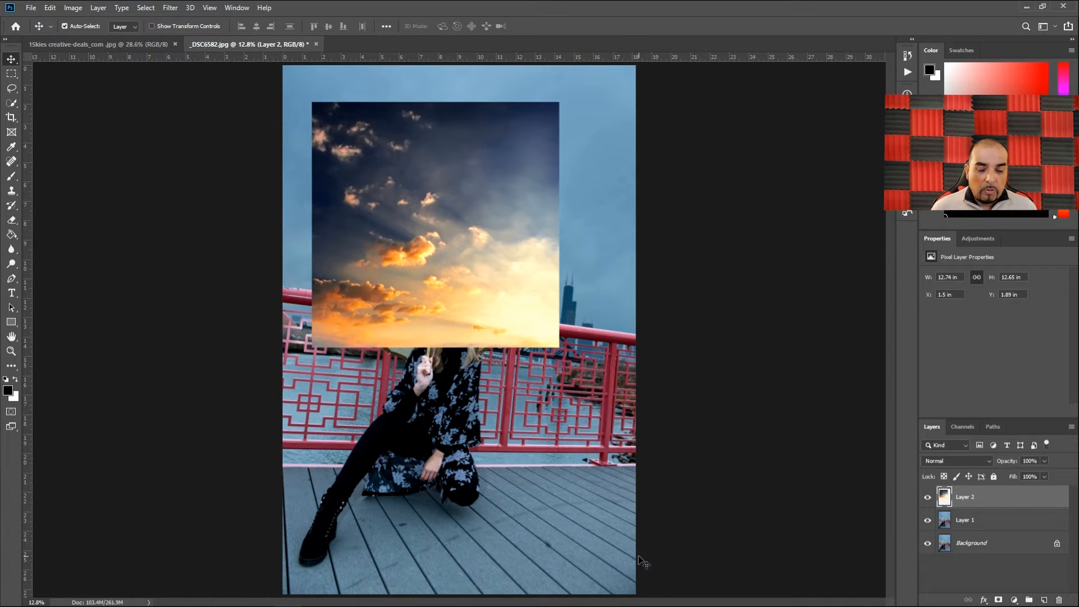
Scale the sky layer to about 154%, flip it horizontally and position it over the portrait's entire sky area
key("ctrl+t")
left_click_drag(560, 103, 667, 43)
left_click_drag(643, 350, 617, 256)
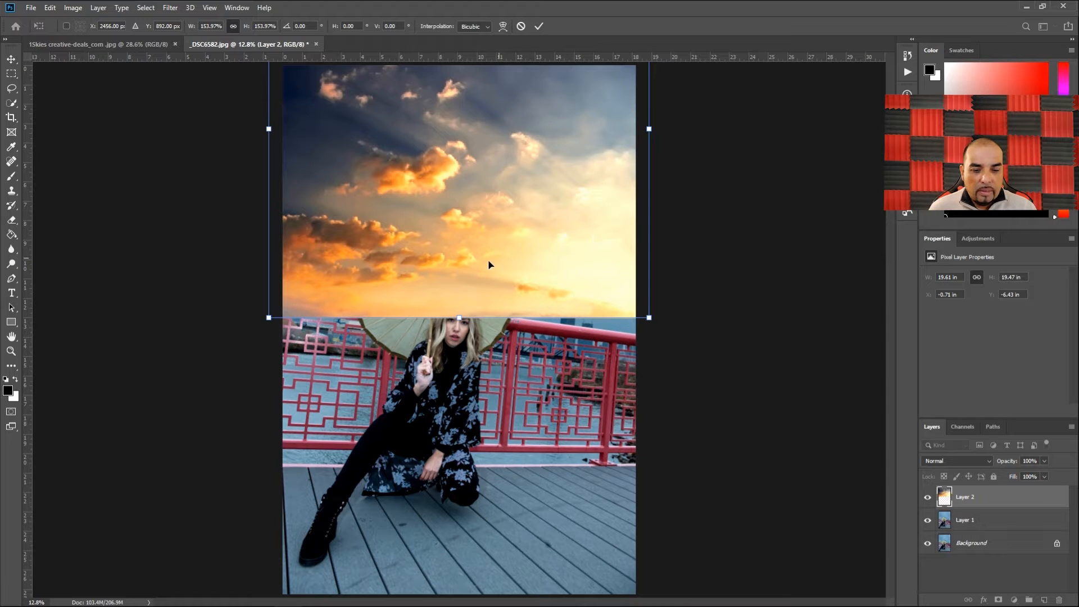
right_click(522, 224)
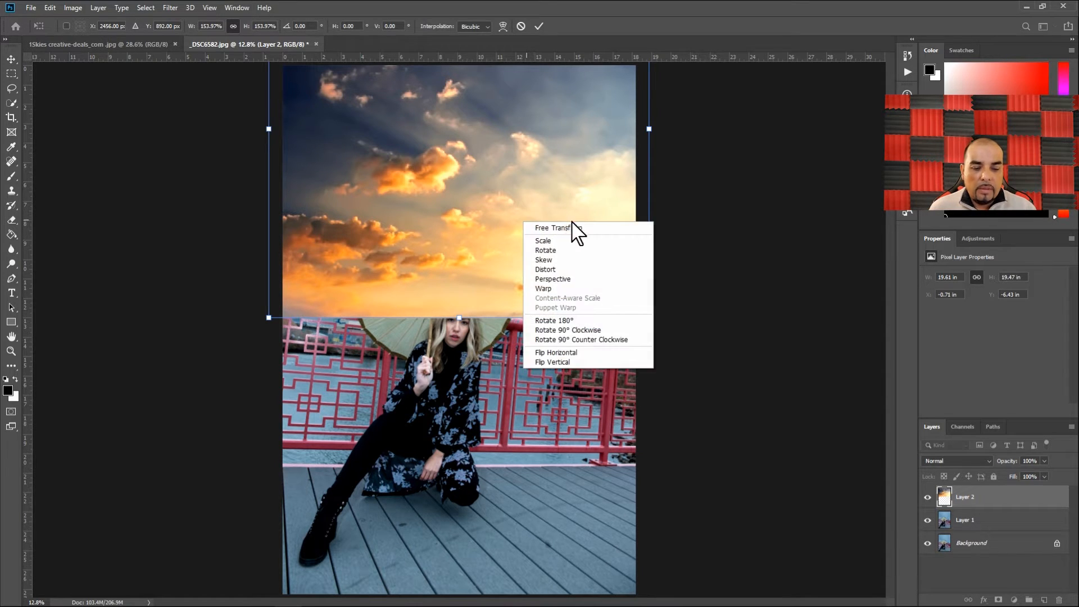
left_click(569, 353)
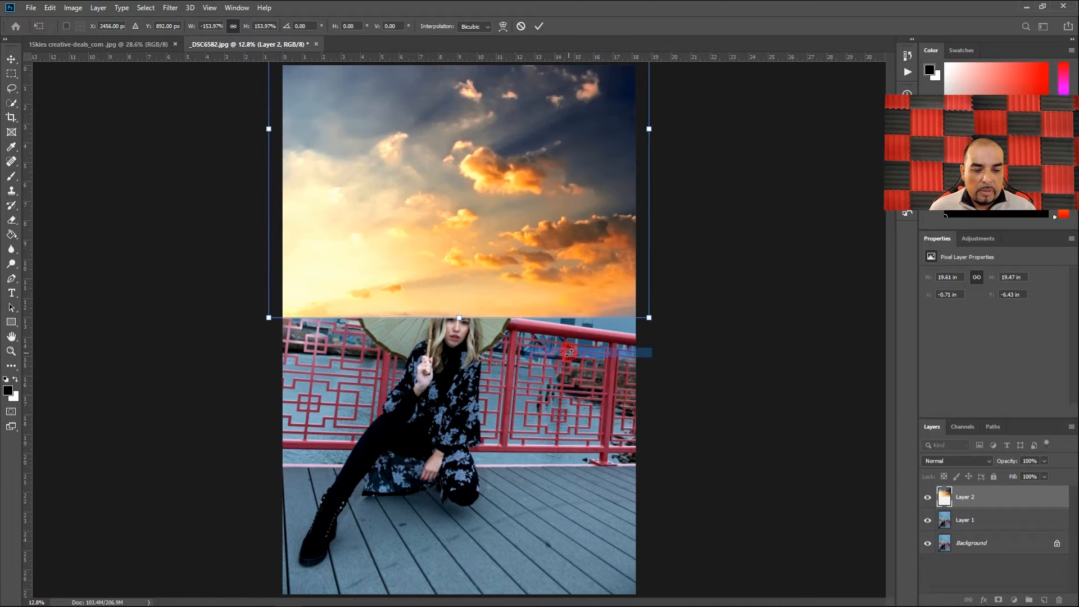
left_click_drag(572, 241, 579, 271)
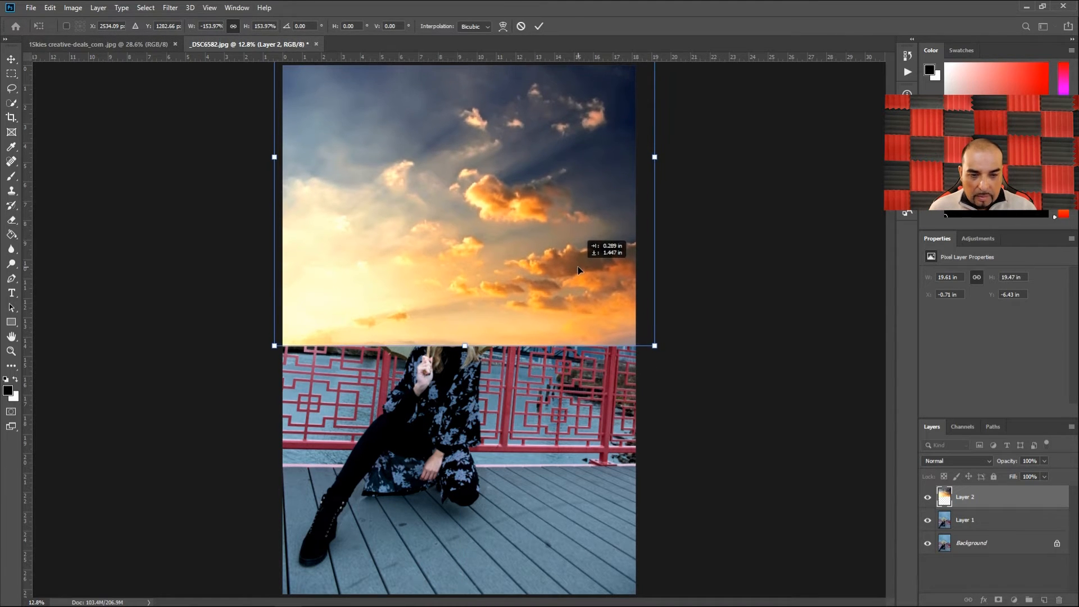
left_click(539, 26)
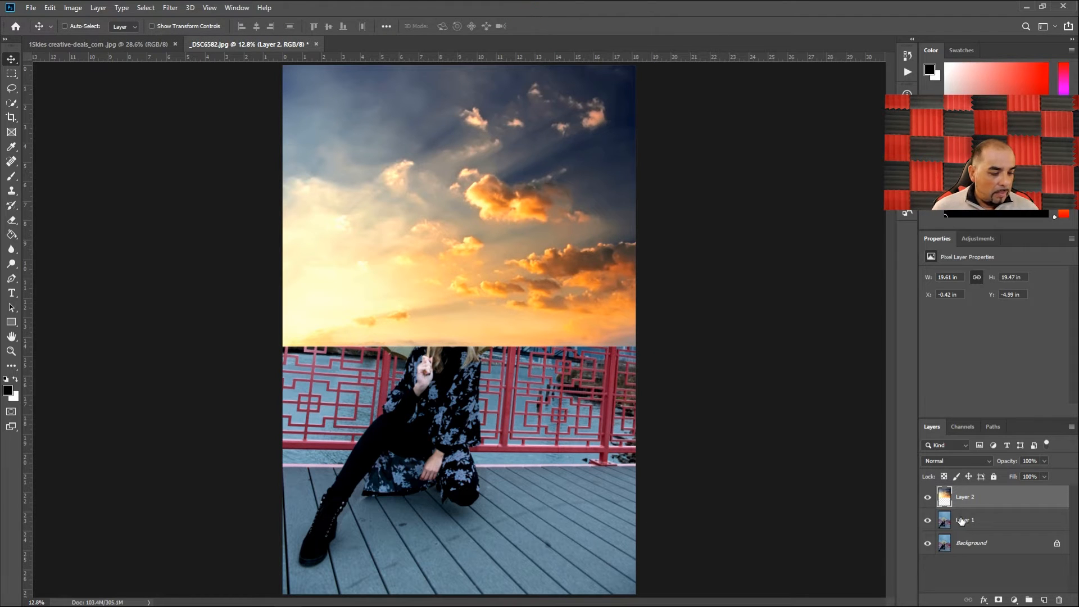
Hide the sunset layer and select the gray sky on Layer 1 with the Quick Selection tool
left_click(928, 497)
left_click(963, 520)
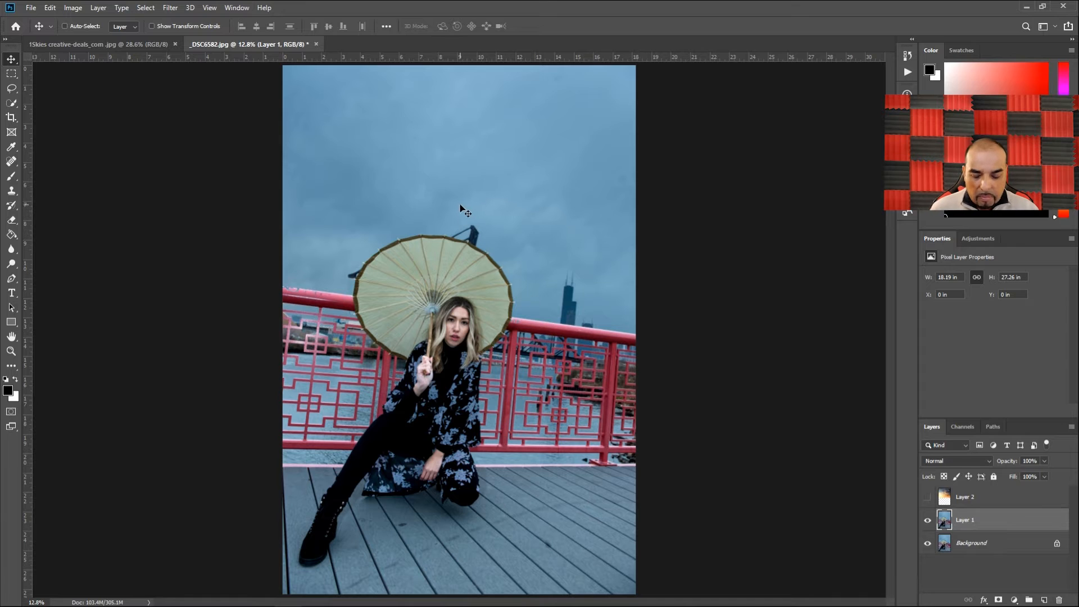
key("w")
left_click_drag(342, 150, 444, 106)
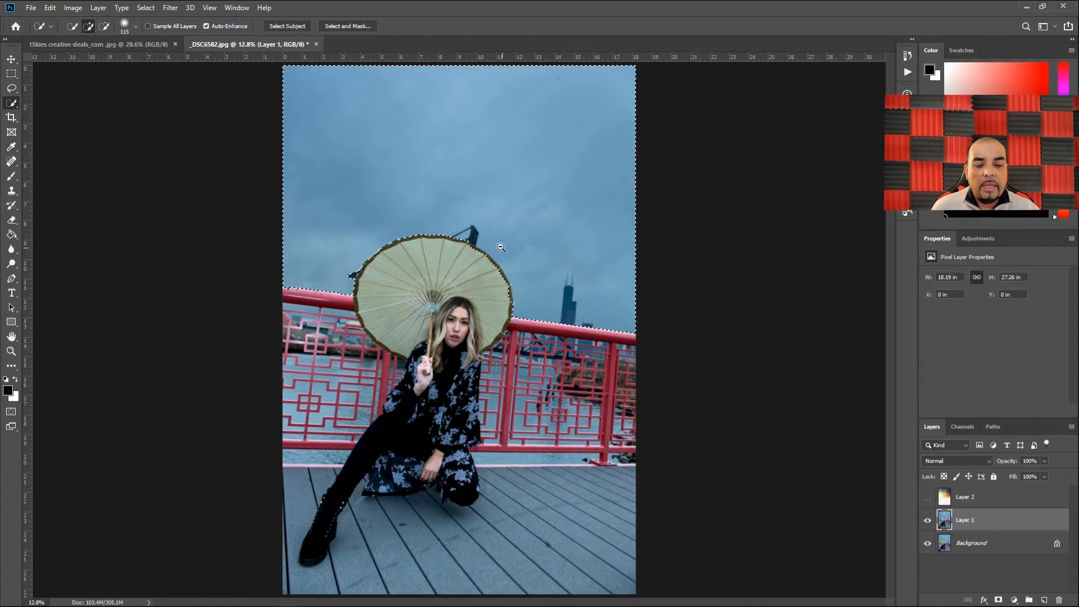
Refine the sky selection along the top edge of the red railing near the photo's left border
scroll(509, 247, "up", 2)
scroll(549, 259, "down", 2)
scroll(549, 260, "up", 3)
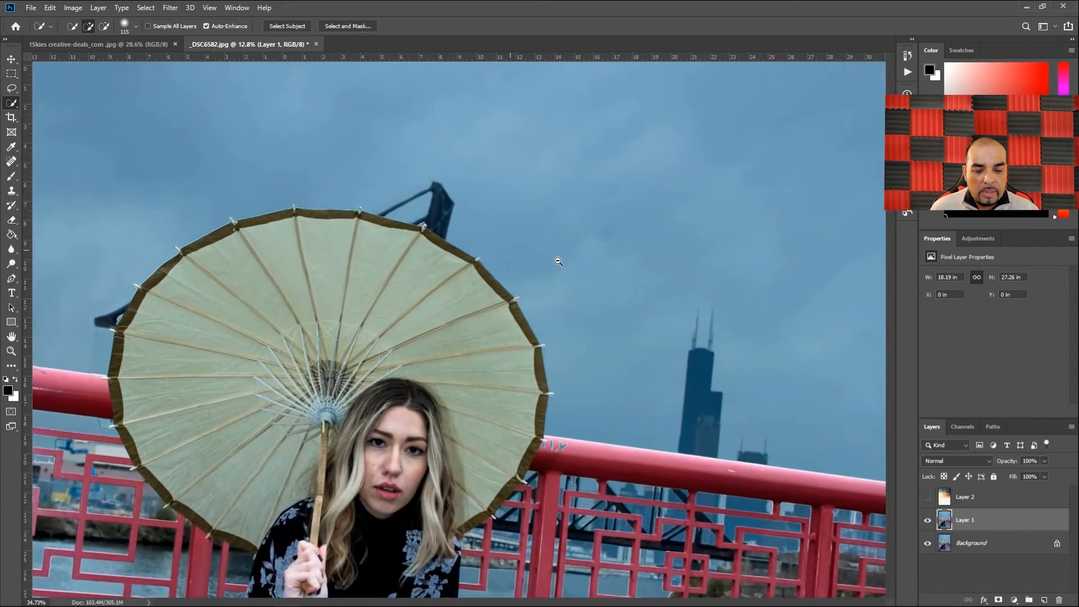
scroll(548, 261, "down", 3)
scroll(548, 267, "up", 2)
scroll(548, 266, "up", 2)
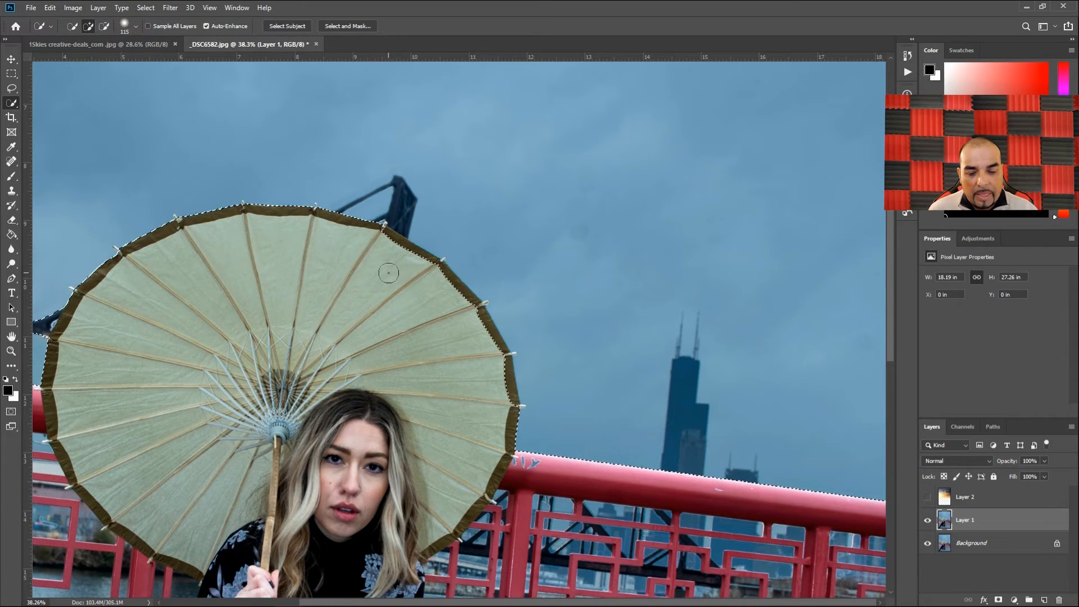
key("alt")
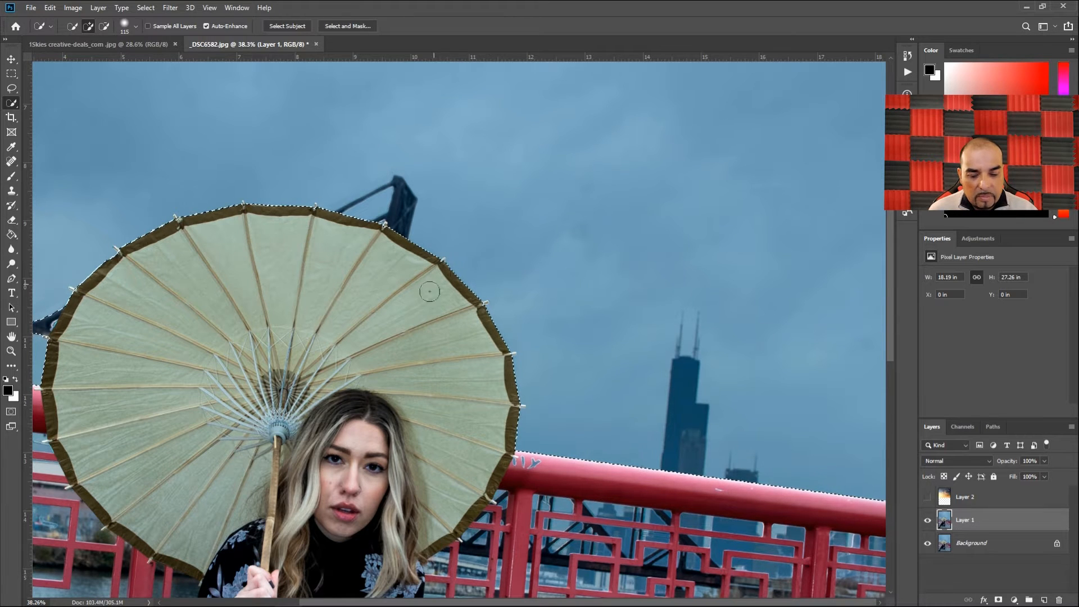
key("space")
left_click_drag(282, 347, 498, 366)
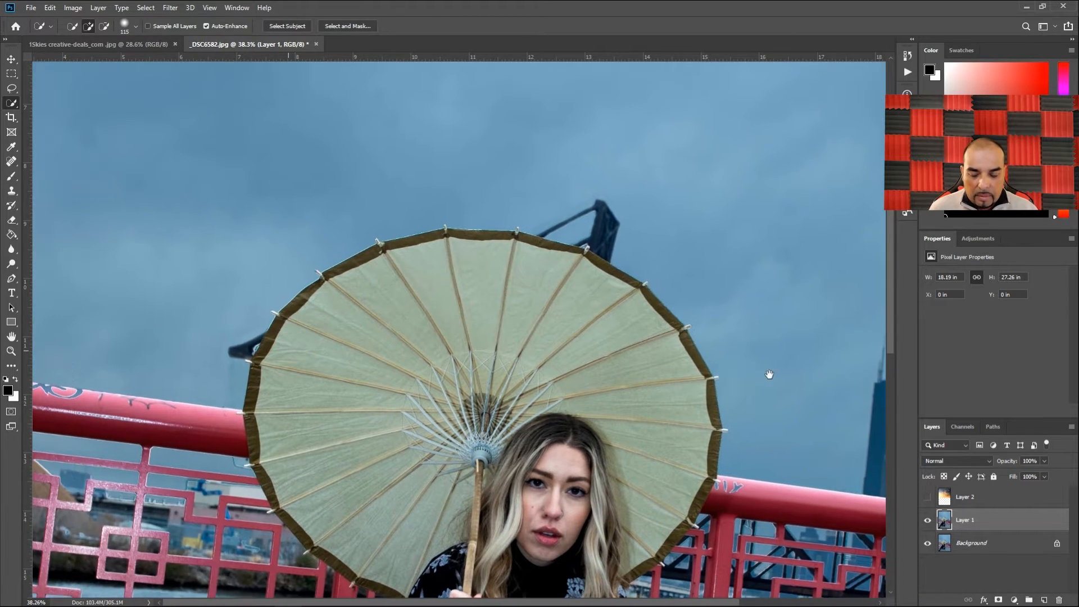
key("alt")
left_click_drag(54, 398, 57, 407)
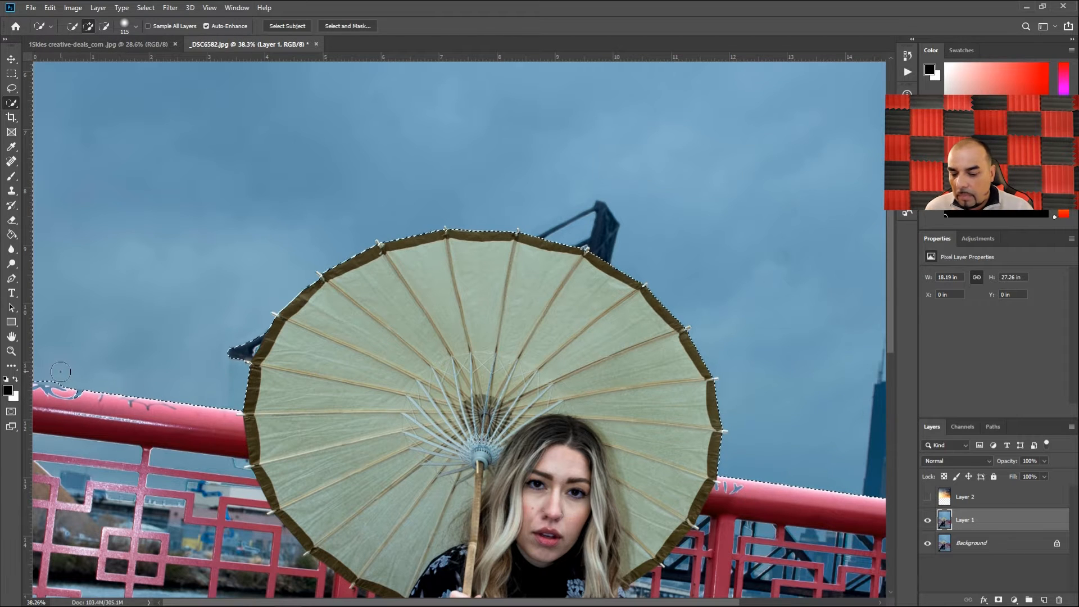
left_click_drag(57, 374, 42, 373)
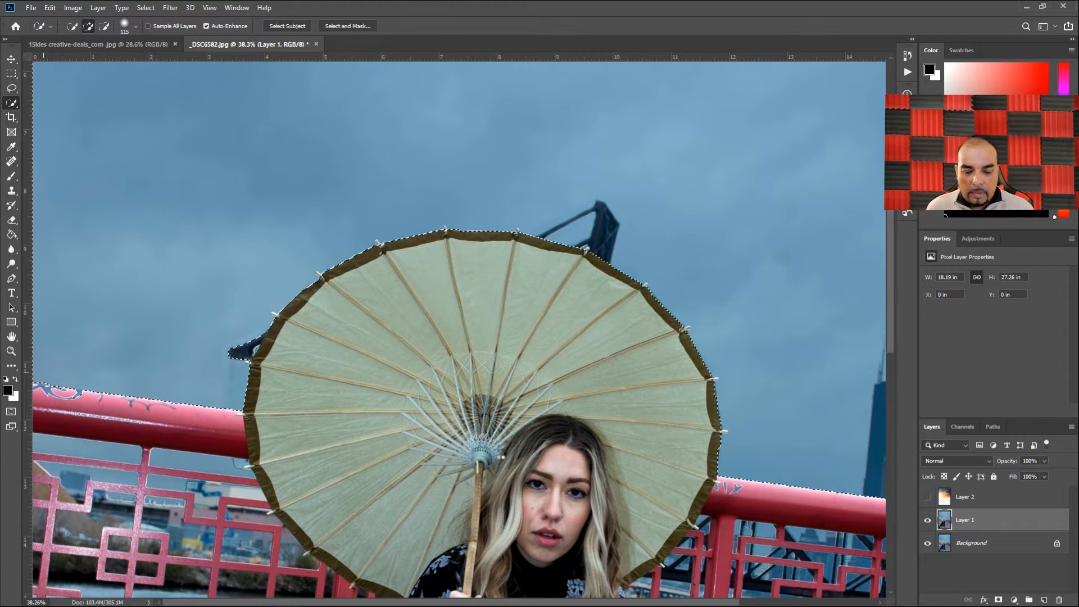
left_click(631, 468, "ctrl+alt")
left_click_drag(606, 466, 587, 473)
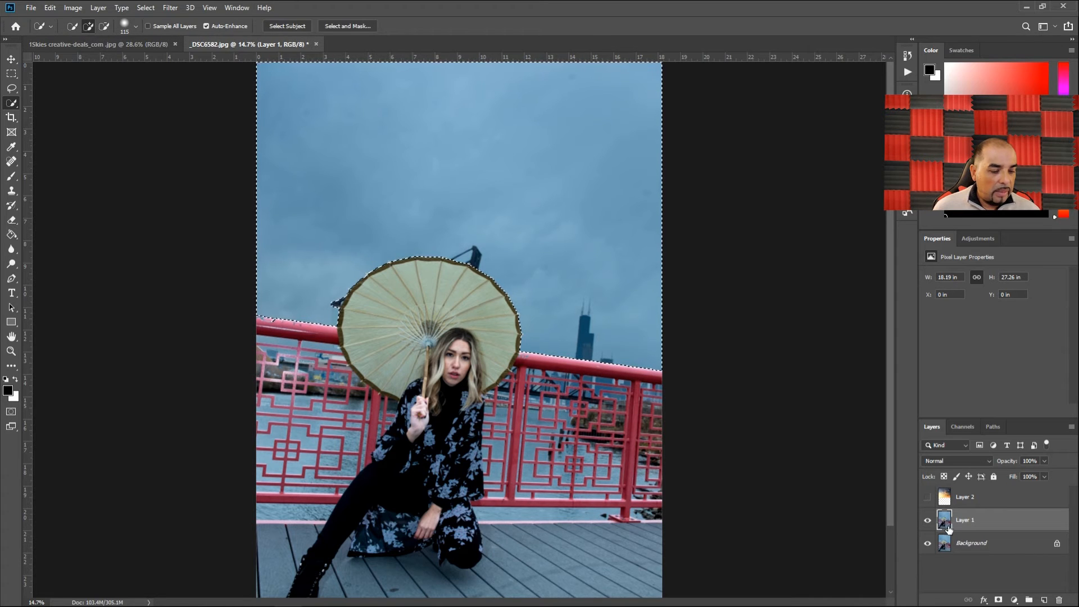
Show and select the sunset layer, and invert the selection to cover the foreground
left_click(950, 497)
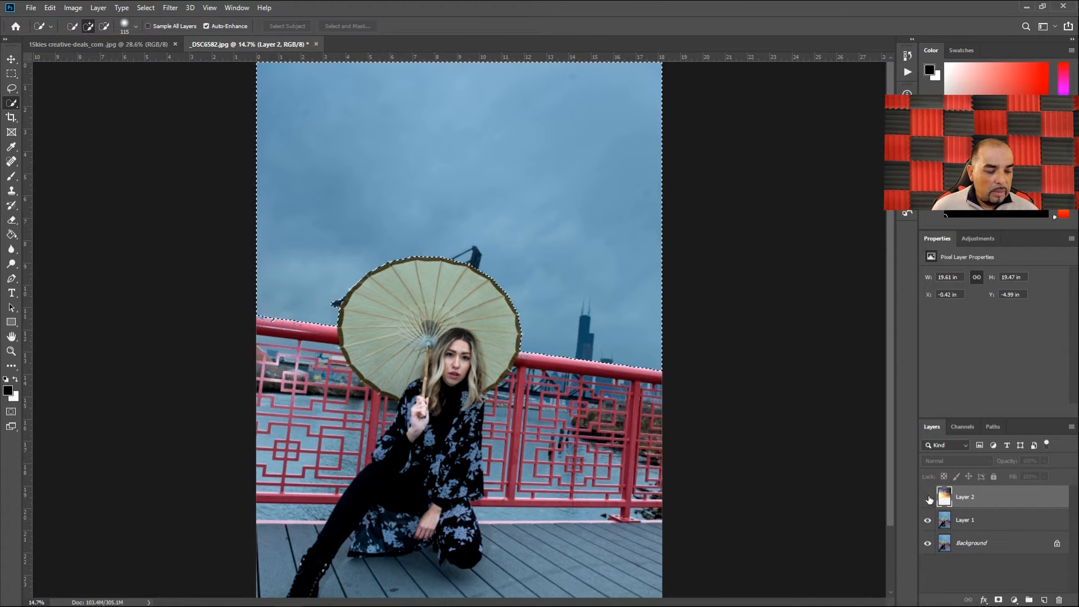
left_click(928, 497)
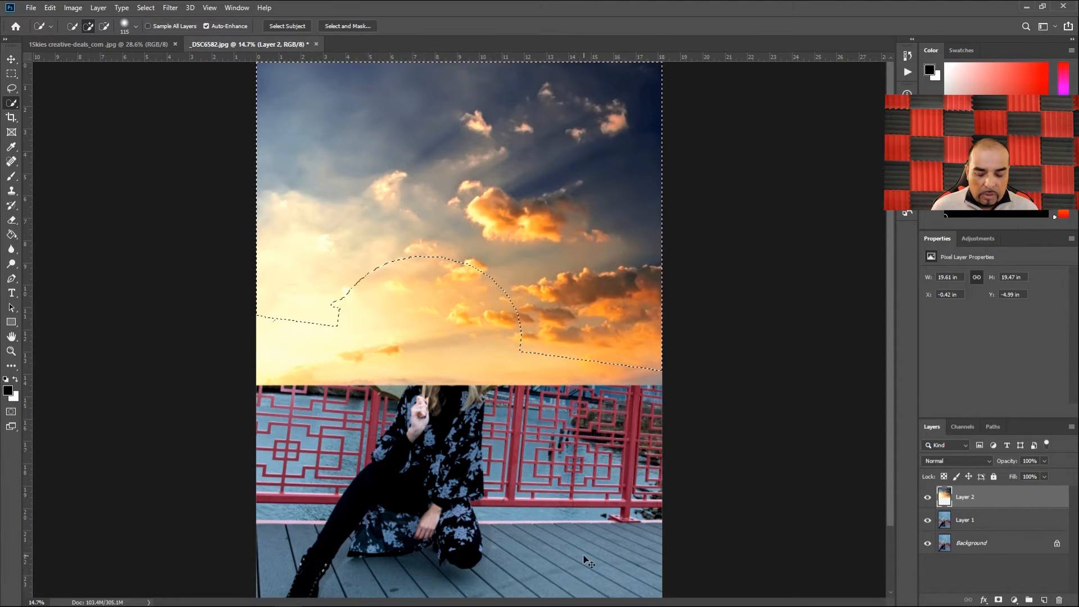
key("ctrl+shift+i")
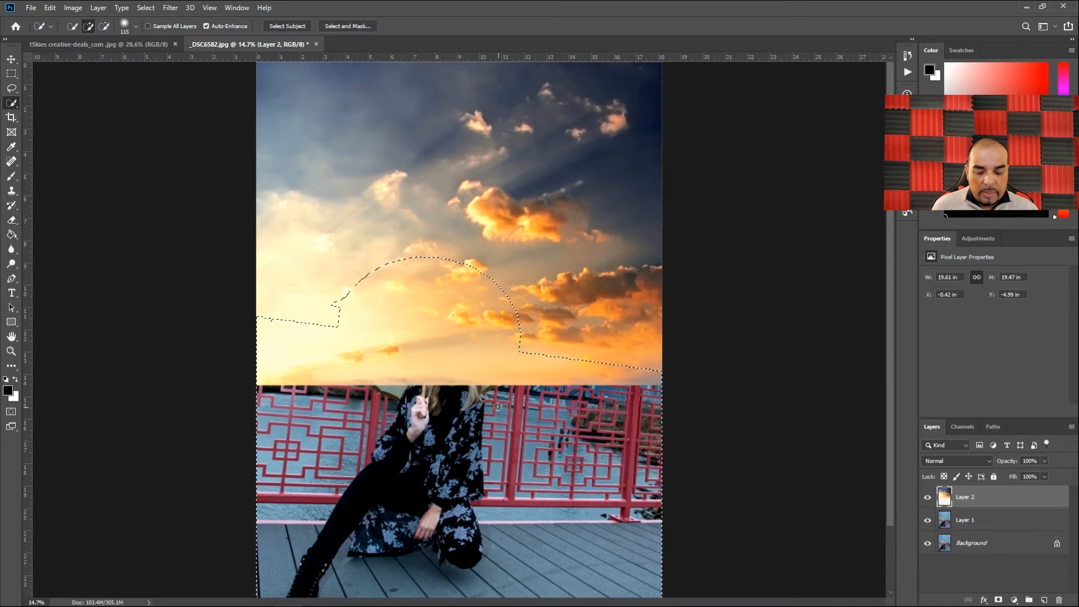
Erase the sunset over the umbrella, woman and railing with a soft 1976 px eraser, and clear the selection
key("e")
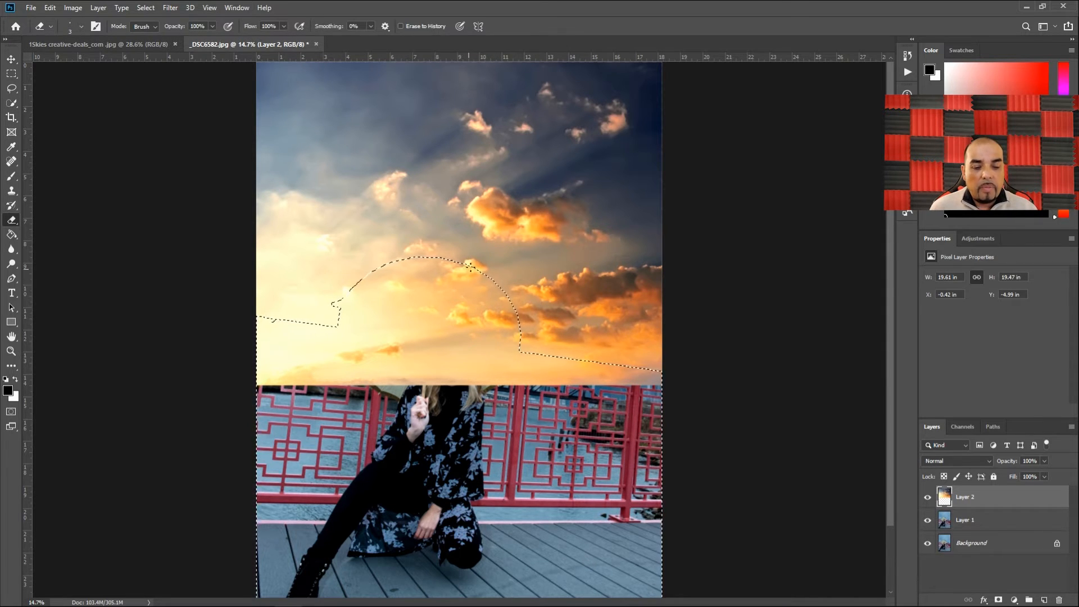
mouse_move(502, 250)
left_mouse_down()
mouse_move(513, 268)
mouse_move(579, 253)
left_mouse_up()
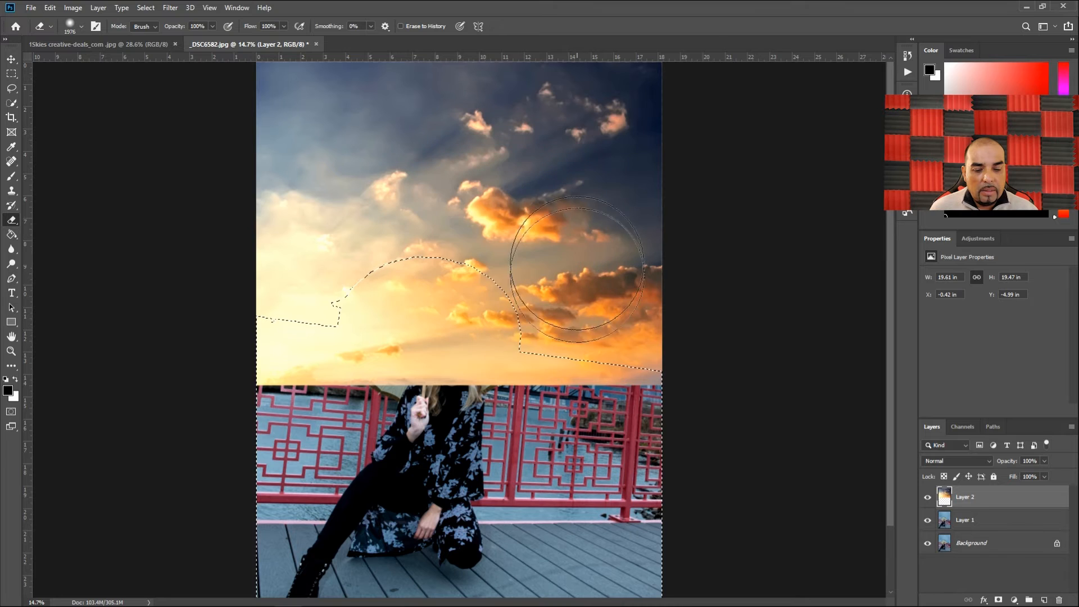
mouse_move(472, 368)
left_mouse_down()
mouse_move(457, 329)
mouse_move(396, 319)
mouse_move(262, 344)
left_mouse_up()
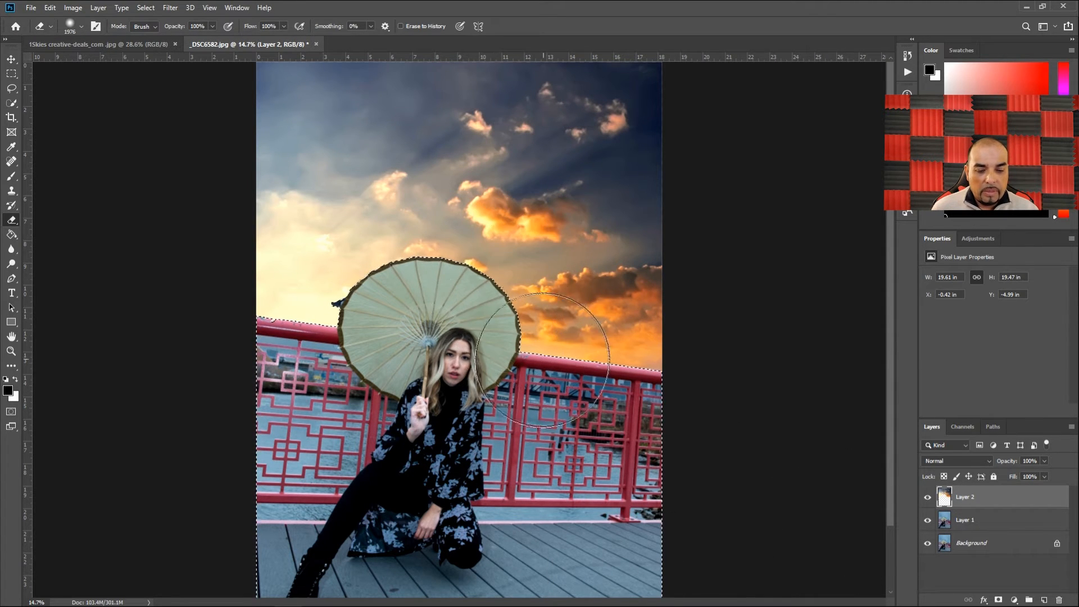
key("ctrl+d")
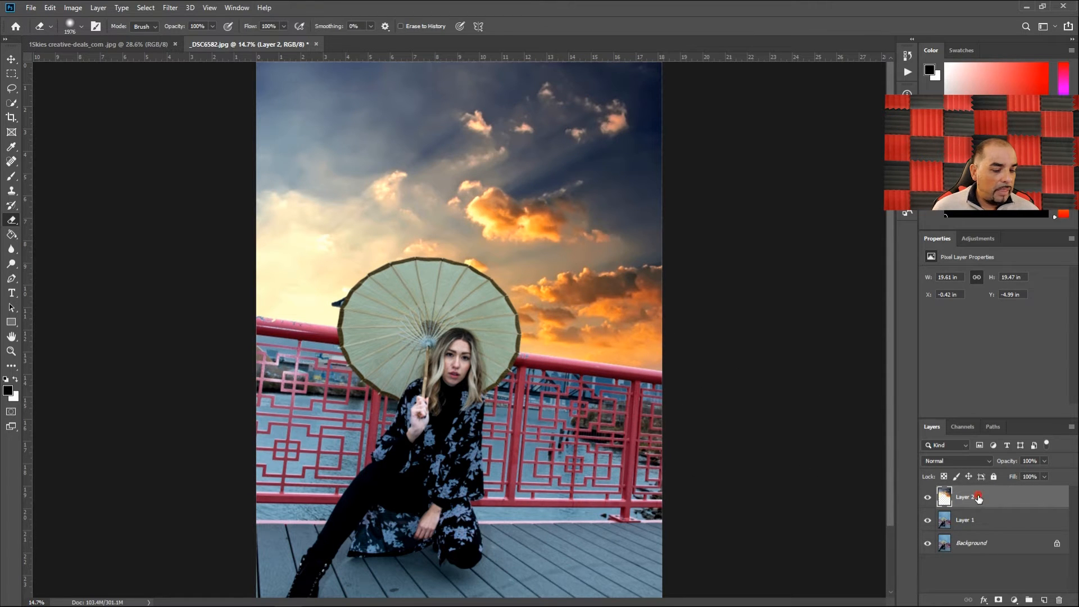
Lower the sunset layer's opacity to 50% and erase it over the tall skyscraper's body with a 34 px eraser
left_click(1044, 461)
left_click_drag(1040, 477, 1020, 474)
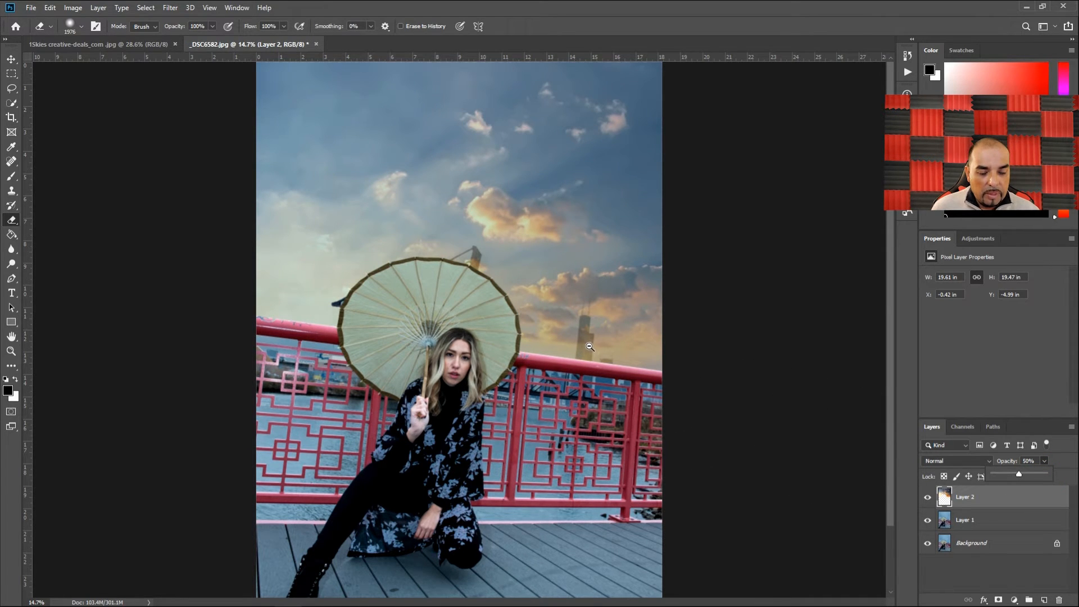
left_click_drag(583, 343, 661, 352)
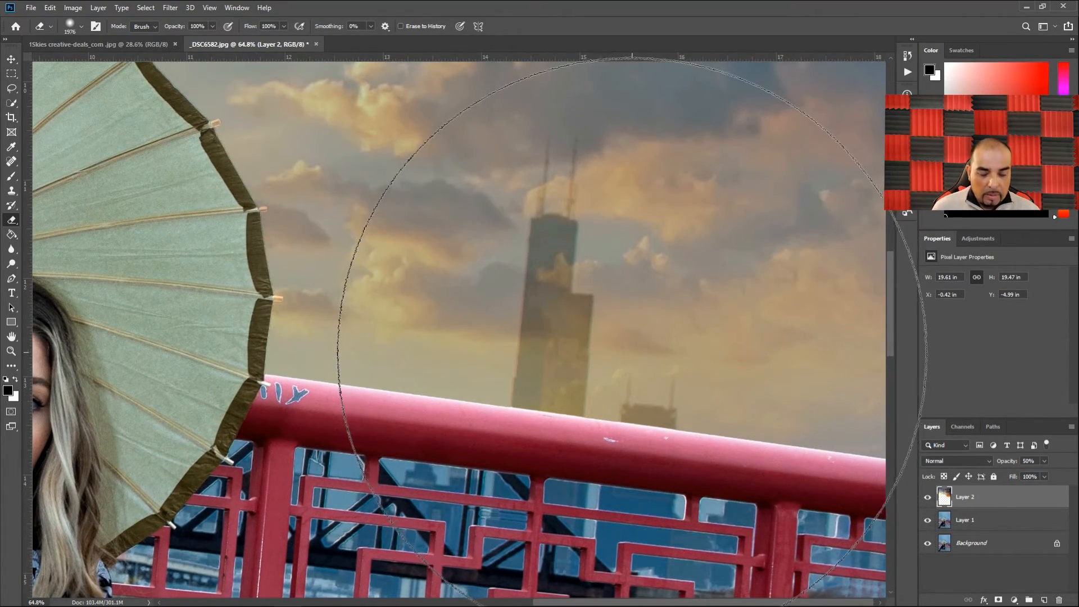
mouse_move(600, 338)
left_mouse_down()
mouse_move(573, 349)
mouse_move(489, 332)
mouse_move(258, 272)
mouse_move(238, 257)
mouse_move(237, 266)
mouse_move(236, 256)
left_mouse_up()
left_click(539, 224)
left_click_drag(532, 281, 520, 395)
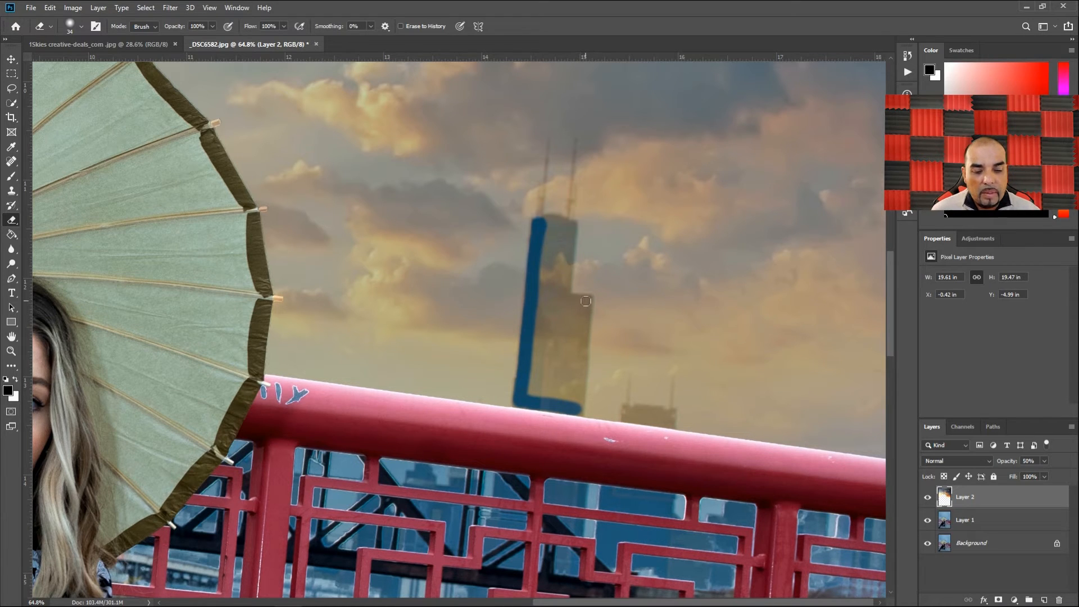
mouse_move(586, 301)
left_mouse_down()
mouse_move(576, 406)
mouse_move(580, 321)
left_mouse_up()
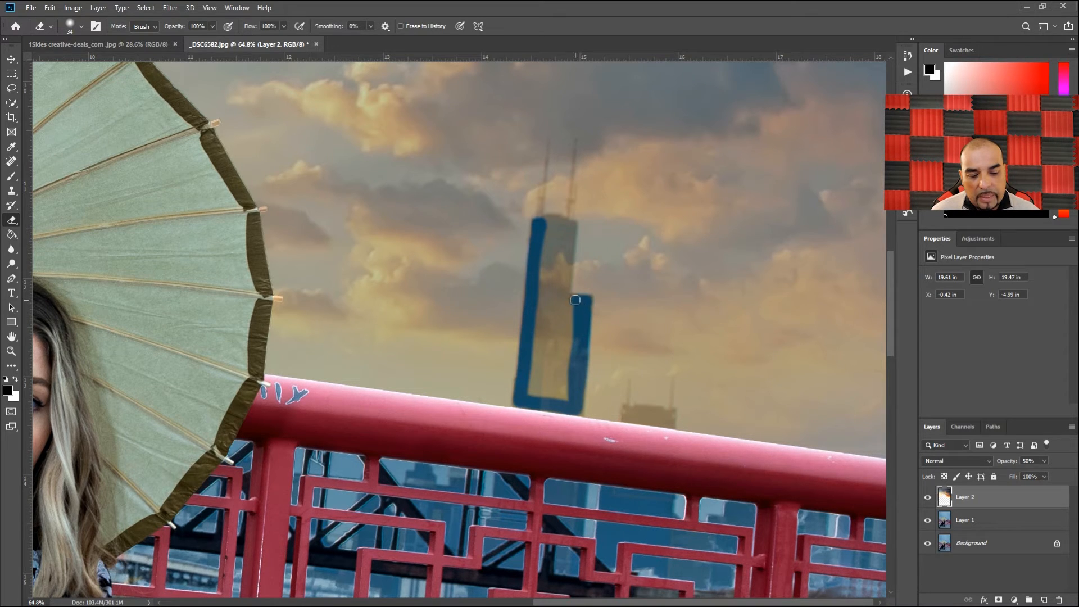
left_click_drag(566, 286, 569, 249)
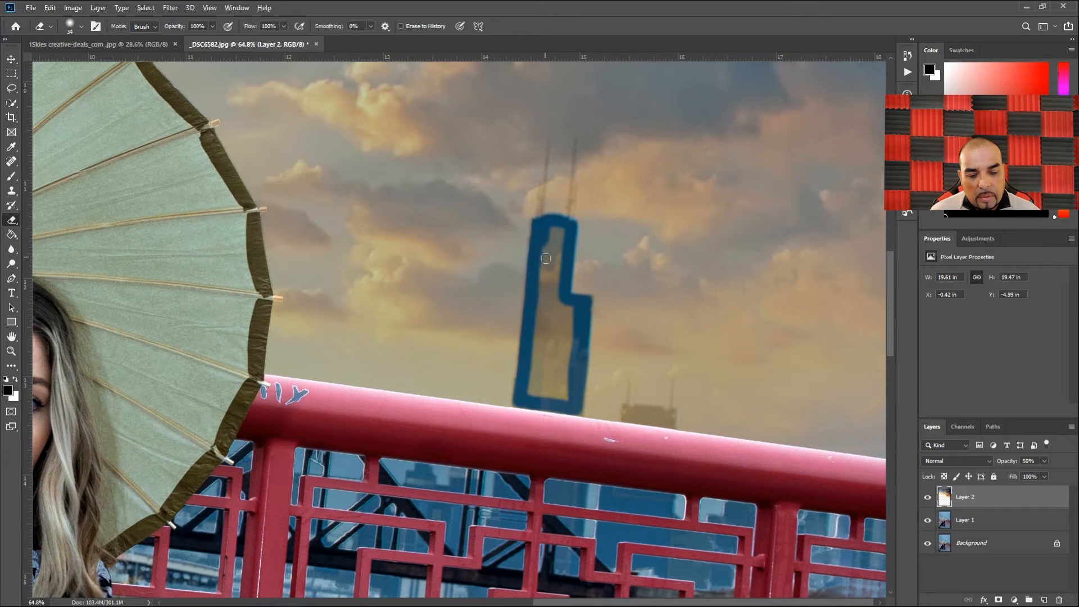
mouse_move(545, 252)
left_mouse_down()
mouse_move(559, 233)
mouse_move(532, 354)
mouse_move(546, 393)
mouse_move(564, 398)
mouse_move(570, 341)
mouse_move(556, 277)
mouse_move(544, 375)
mouse_move(557, 364)
left_mouse_up()
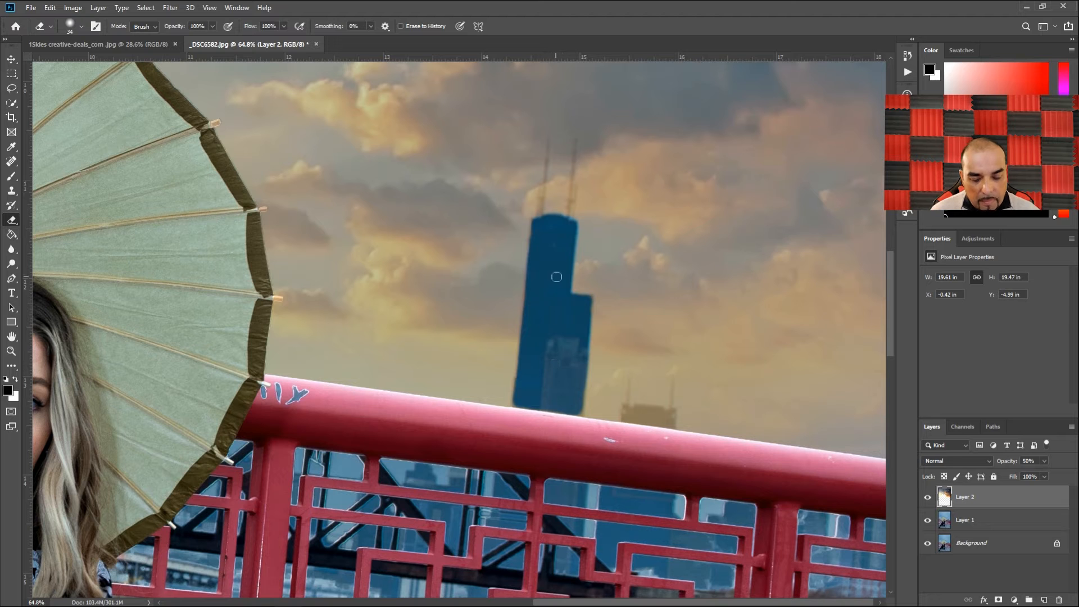
Reduce the eraser to about 8 px and erase the sunset over the antennas on top of the tall skyscraper
mouse_move(552, 203)
left_mouse_down()
mouse_move(620, 217)
mouse_move(525, 373)
left_mouse_up()
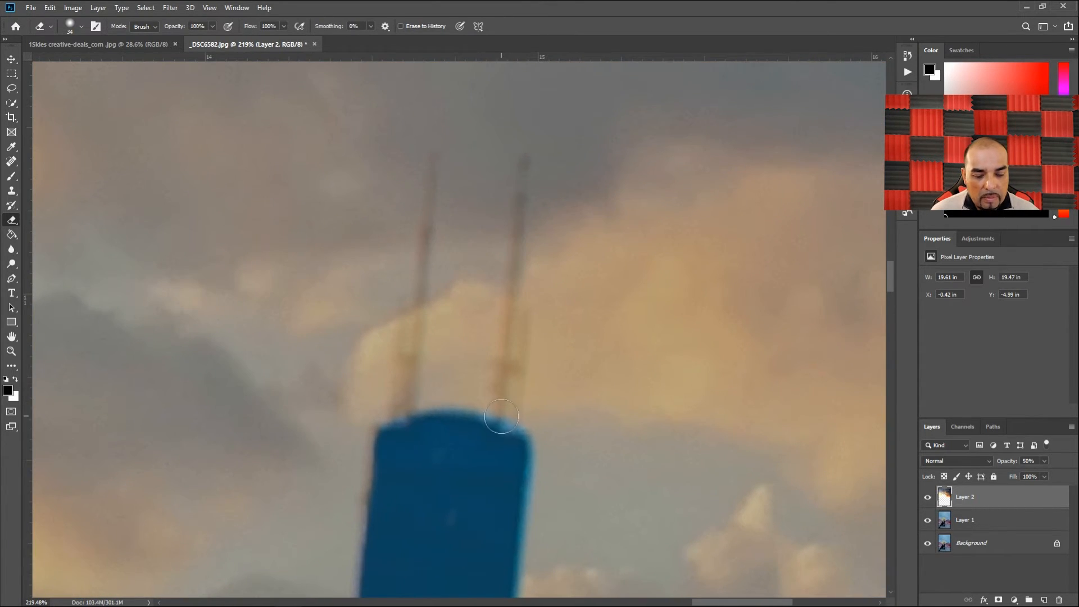
right_click(486, 417, "alt")
left_click_drag(472, 421, 469, 421)
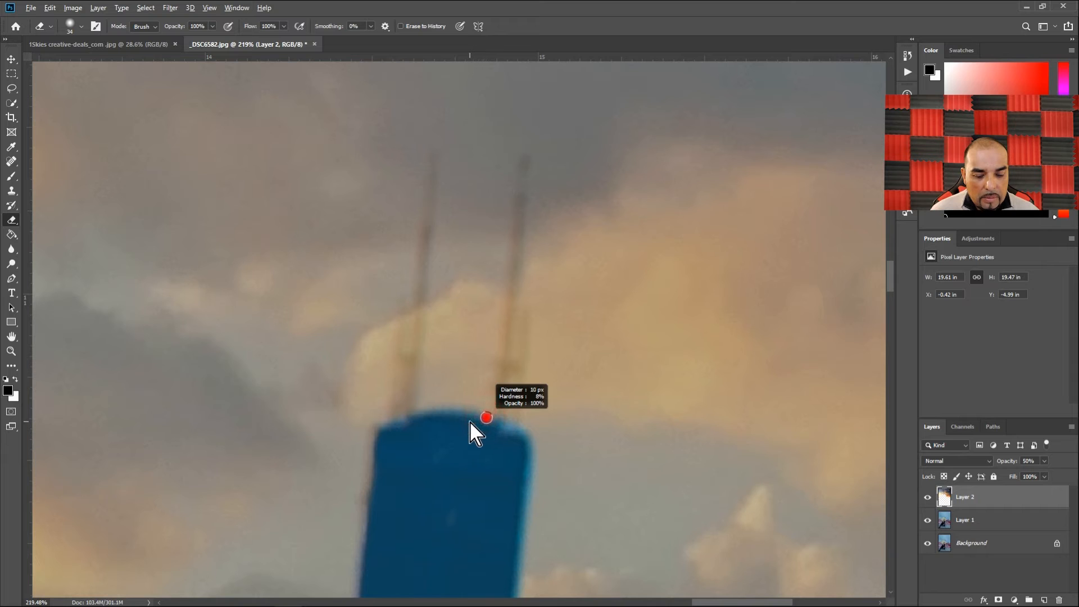
mouse_move(524, 166)
left_mouse_down()
mouse_move(498, 424)
mouse_move(517, 367)
left_mouse_up()
left_click_drag(525, 313, 515, 427)
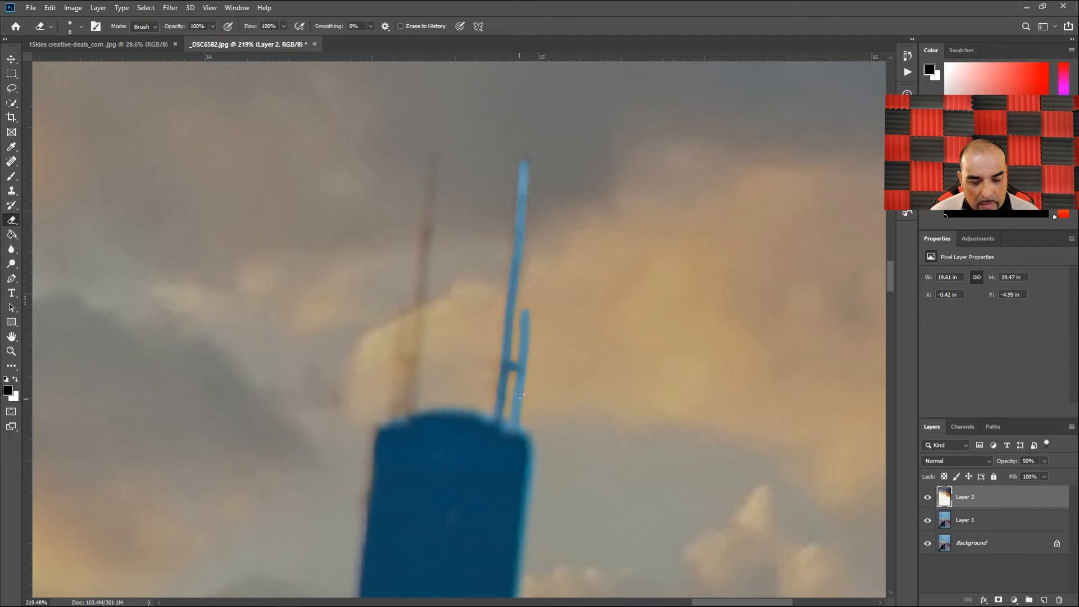
left_click_drag(435, 160, 402, 421)
left_click_drag(397, 319, 383, 420)
left_click_drag(392, 360, 411, 358)
Erase the sunset over the low building just above the railing beside the tall skyscraper
left_click_drag(685, 520, 509, 311)
left_click_drag(709, 490, 519, 281)
left_click_drag(621, 453, 494, 118)
mouse_move(587, 314)
left_mouse_down()
mouse_move(630, 335)
mouse_move(716, 352)
left_mouse_up()
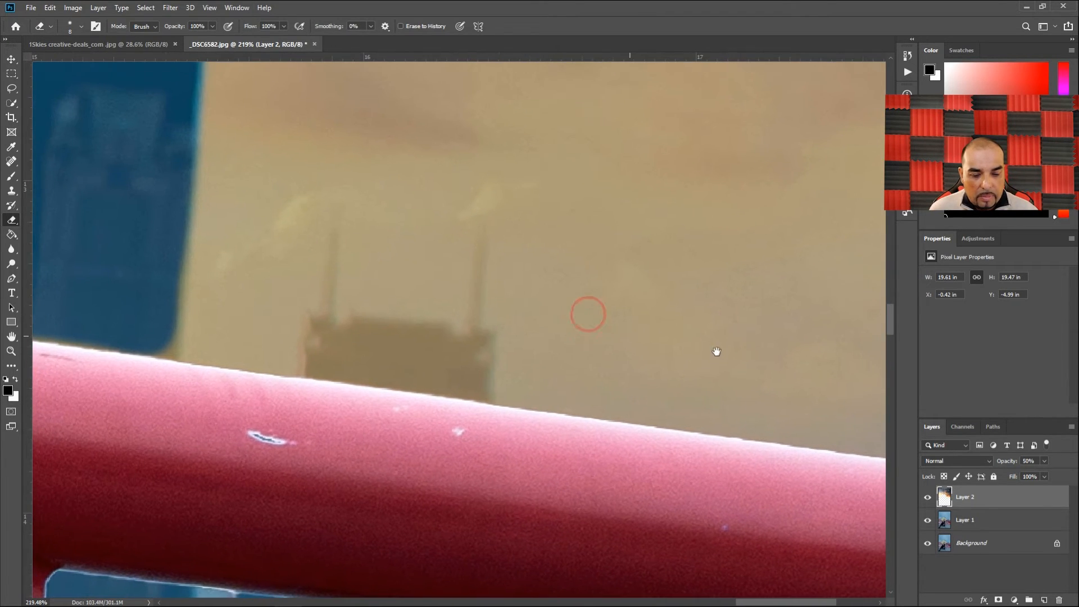
left_click_drag(384, 356, 392, 364)
left_click_drag(313, 331, 424, 337)
mouse_move(466, 342)
left_mouse_down()
mouse_move(480, 351)
mouse_move(479, 382)
mouse_move(461, 389)
mouse_move(314, 364)
mouse_move(458, 357)
mouse_move(430, 347)
left_mouse_up()
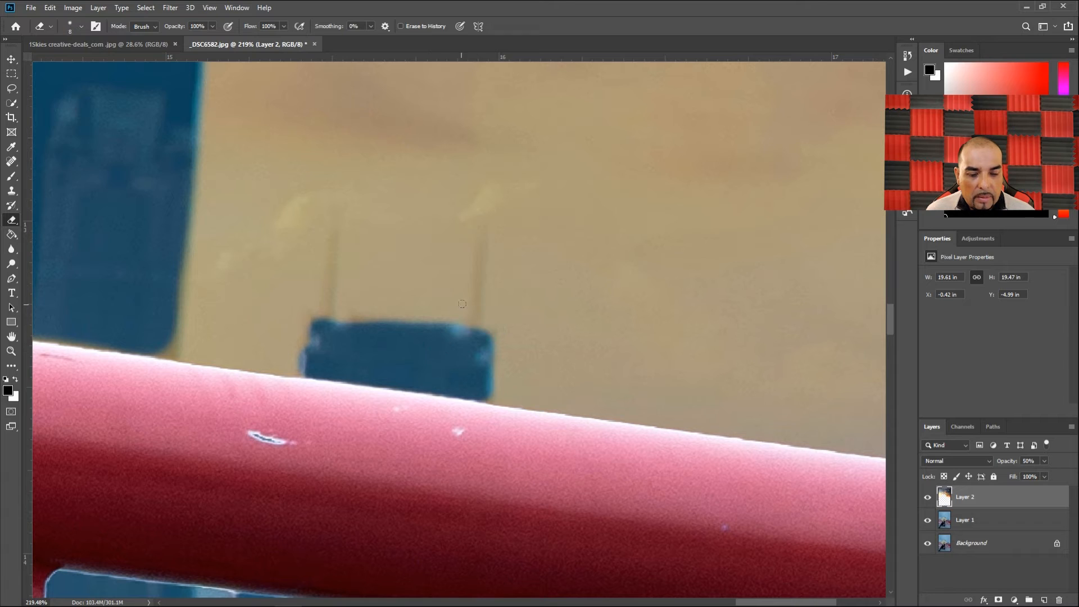
Erase the sunset over the low building's two antennas, undoing and redoing the crooked stroke on one of them
left_click_drag(482, 227, 475, 332)
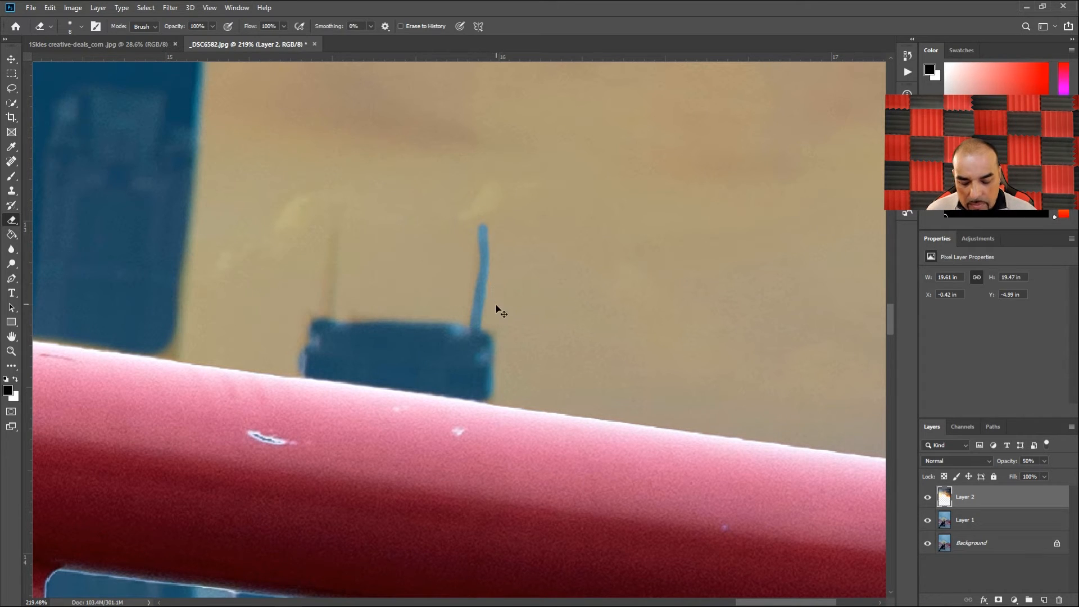
key("ctrl+z")
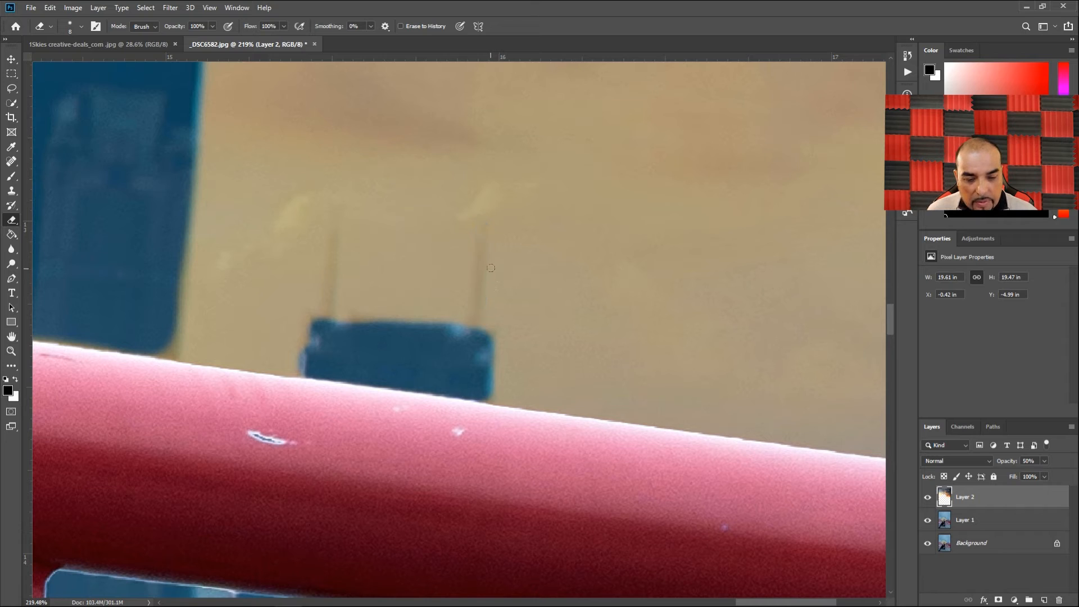
left_click_drag(483, 213, 467, 332)
left_click_drag(336, 219, 326, 331)
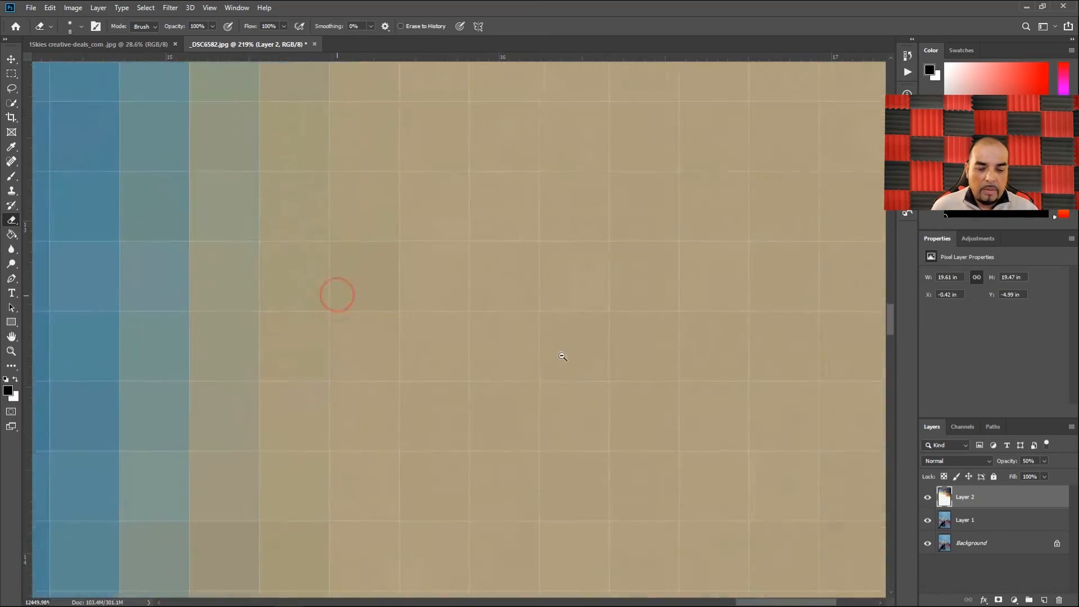
Erase the sunset over the slanted beam of the bridge structure rising behind the umbrella
key("ctrl+0")
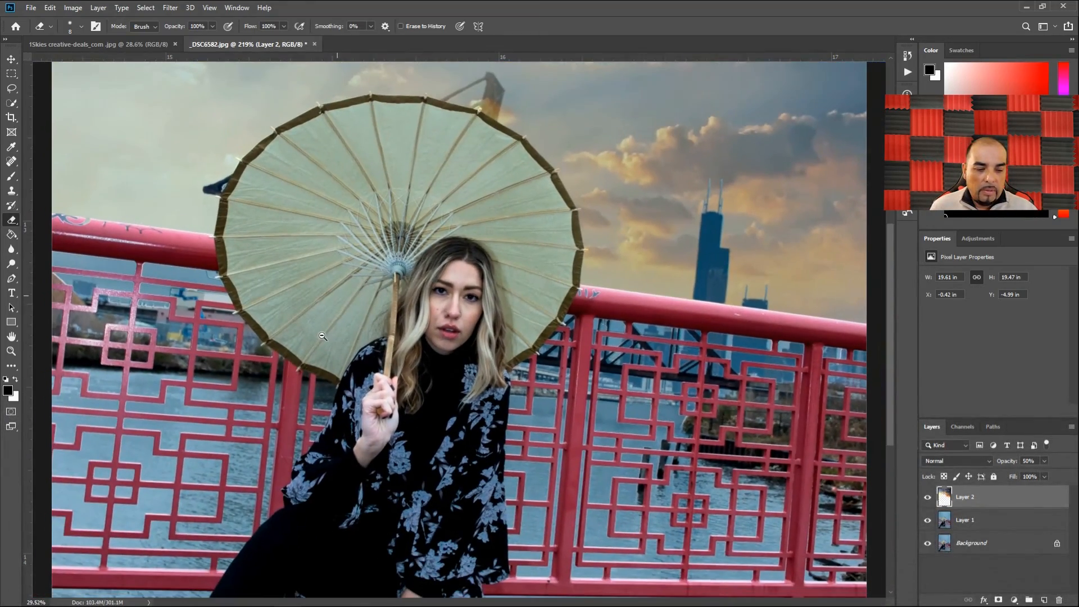
left_click_drag(490, 102, 403, 375)
left_click(486, 352, "alt")
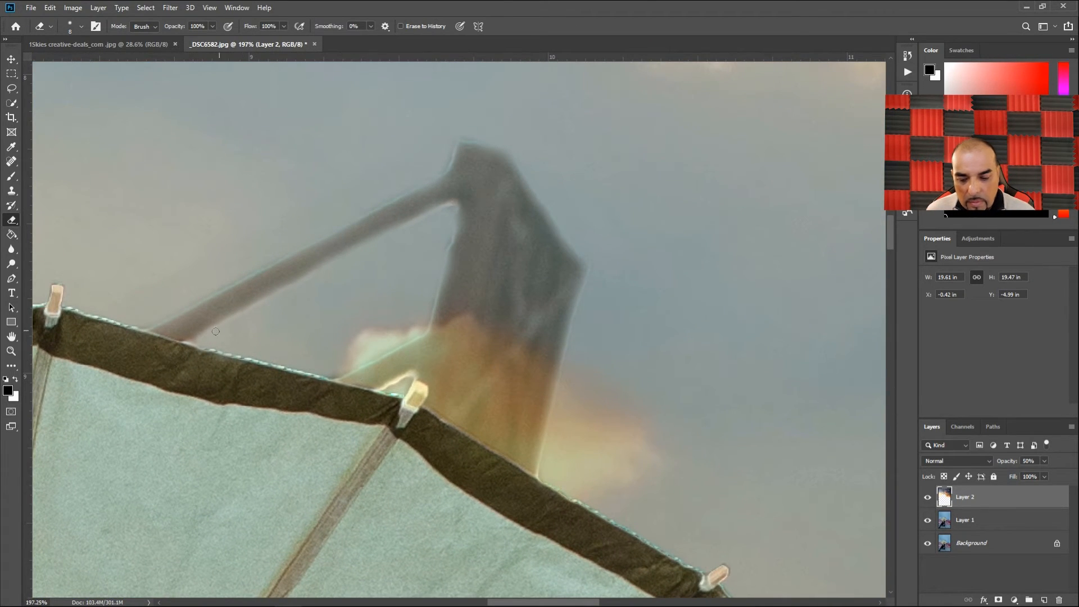
mouse_move(183, 337)
left_mouse_down()
mouse_move(435, 205)
mouse_move(446, 184)
mouse_move(158, 327)
mouse_move(178, 336)
mouse_move(439, 192)
mouse_move(191, 319)
mouse_move(302, 260)
left_mouse_up()
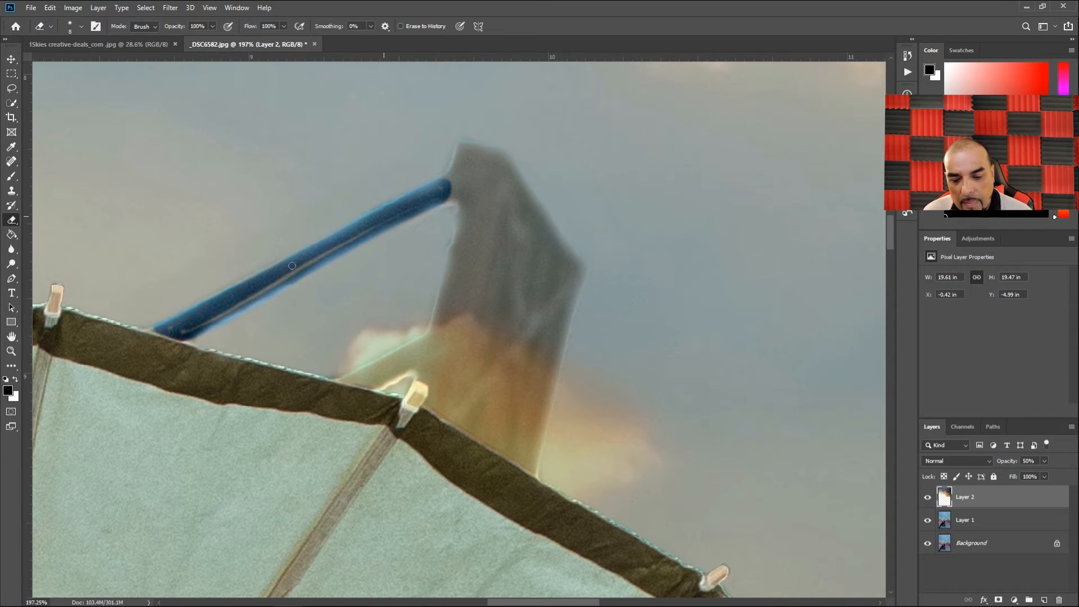
left_click_drag(180, 331, 435, 191)
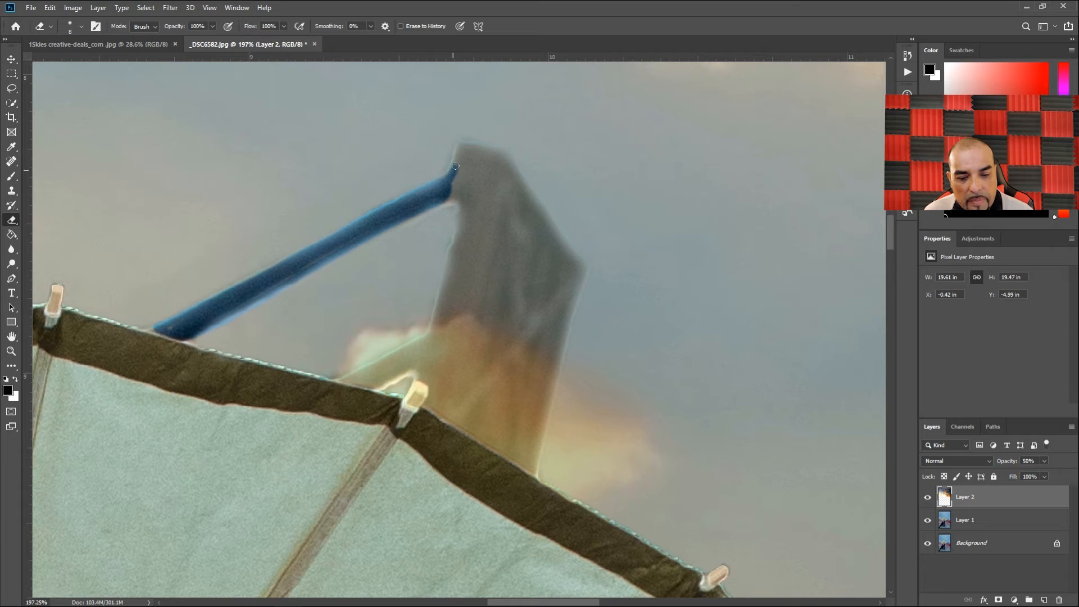
Erase the sunset along the outline of the bridge tower behind the umbrella, following its edges and the umbrella rim
mouse_move(487, 149)
left_mouse_down()
mouse_move(511, 153)
mouse_move(502, 160)
mouse_move(582, 265)
mouse_move(573, 300)
left_mouse_up()
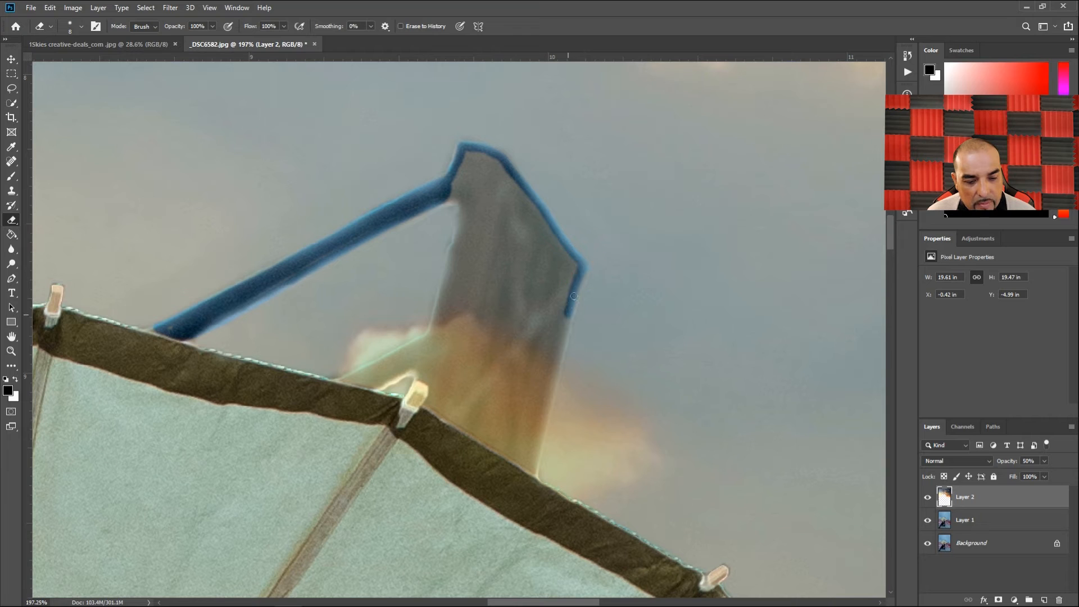
mouse_move(561, 344)
left_mouse_down()
mouse_move(535, 471)
mouse_move(433, 407)
left_mouse_up()
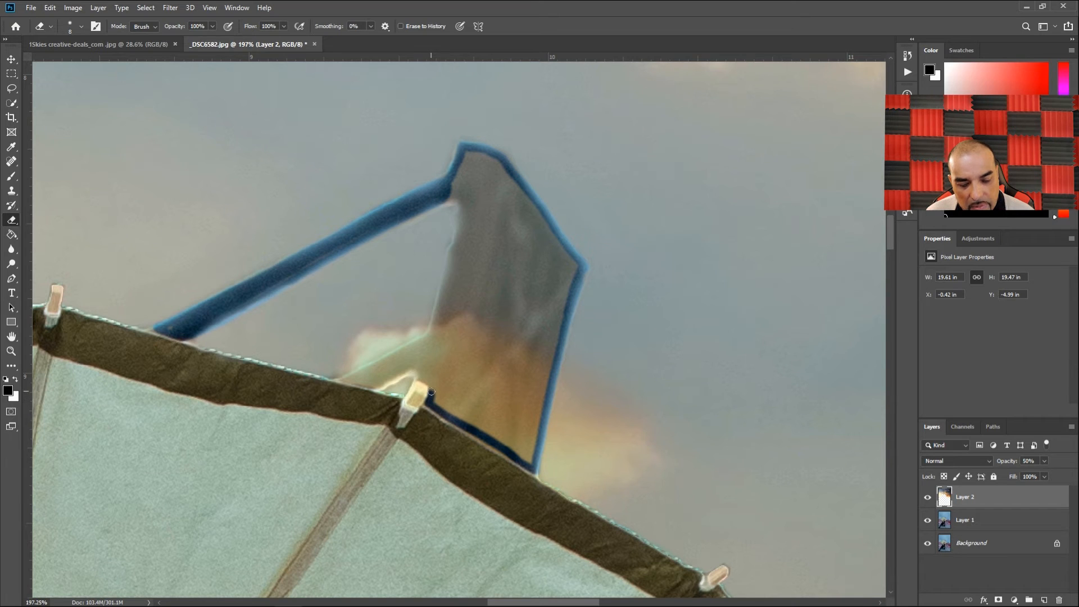
mouse_move(412, 373)
left_mouse_down()
mouse_move(371, 385)
mouse_move(344, 377)
mouse_move(427, 332)
left_mouse_up()
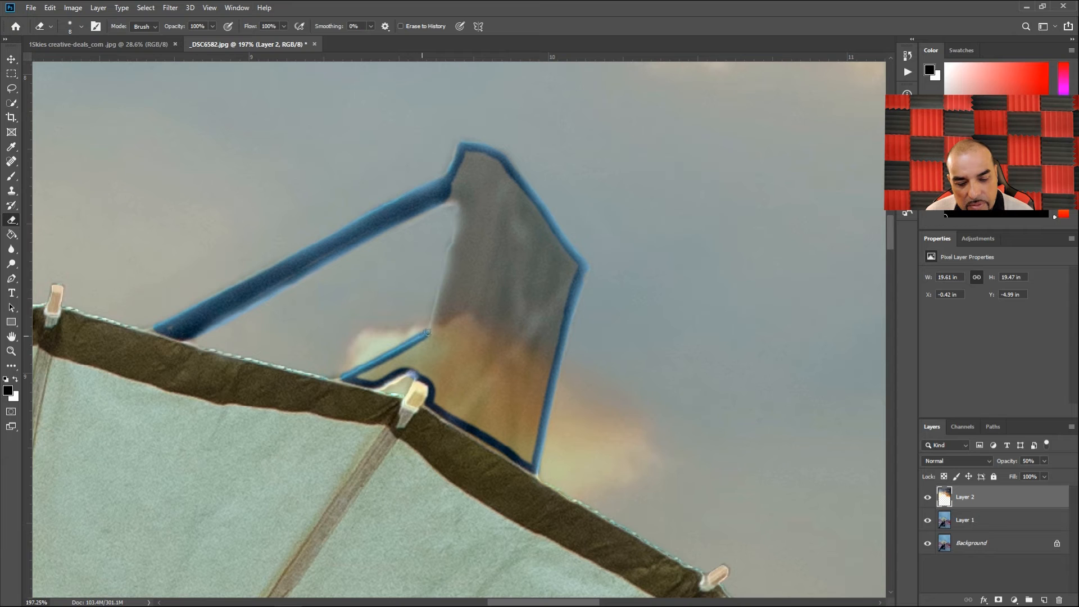
left_click_drag(442, 335, 455, 335)
Erase the sunset inside the bridge tower with a 31 px eraser and its small lower corner with an 11 px eraser
mouse_move(465, 184)
left_mouse_down()
mouse_move(470, 174)
mouse_move(474, 209)
mouse_move(451, 316)
mouse_move(481, 181)
mouse_move(475, 166)
mouse_move(494, 176)
mouse_move(559, 271)
mouse_move(525, 449)
mouse_move(441, 393)
mouse_move(448, 337)
mouse_move(496, 272)
mouse_move(523, 319)
mouse_move(487, 351)
mouse_move(513, 378)
left_mouse_up()
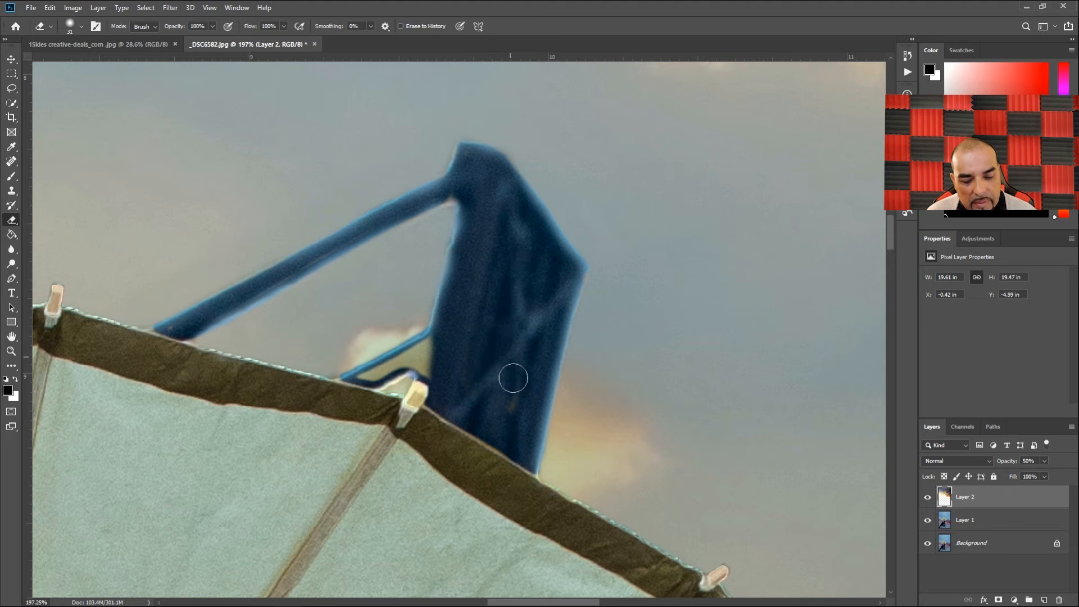
right_click(459, 359, "alt")
left_click_drag(458, 360, 445, 360)
mouse_move(361, 375)
left_mouse_down()
mouse_move(419, 349)
mouse_move(375, 381)
mouse_move(418, 360)
mouse_move(431, 366)
left_mouse_up()
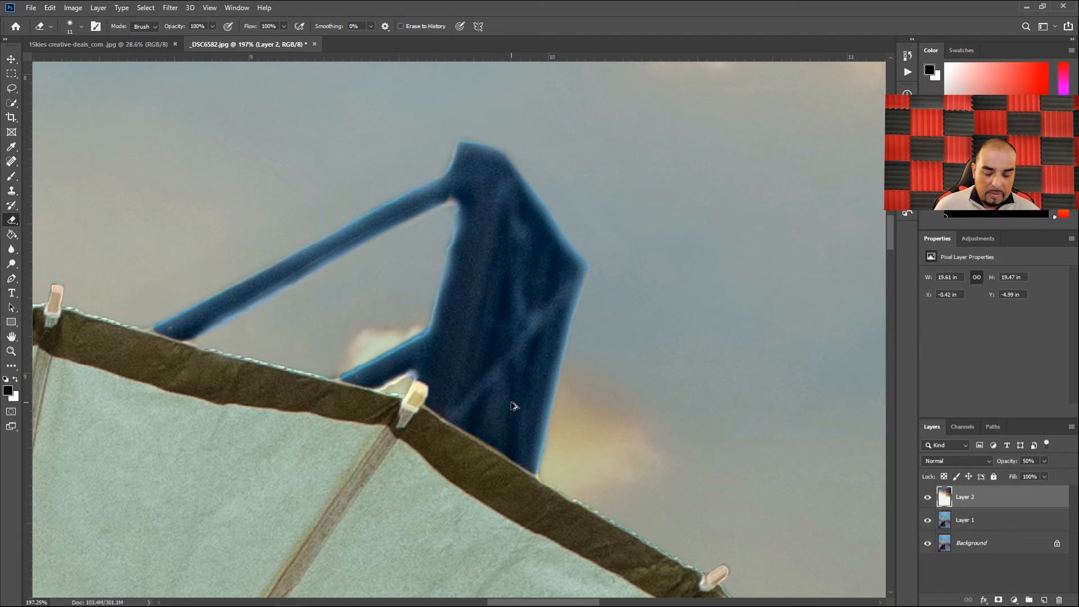
Group Layer 1 and Layer 2 together
left_click(594, 346, "alt")
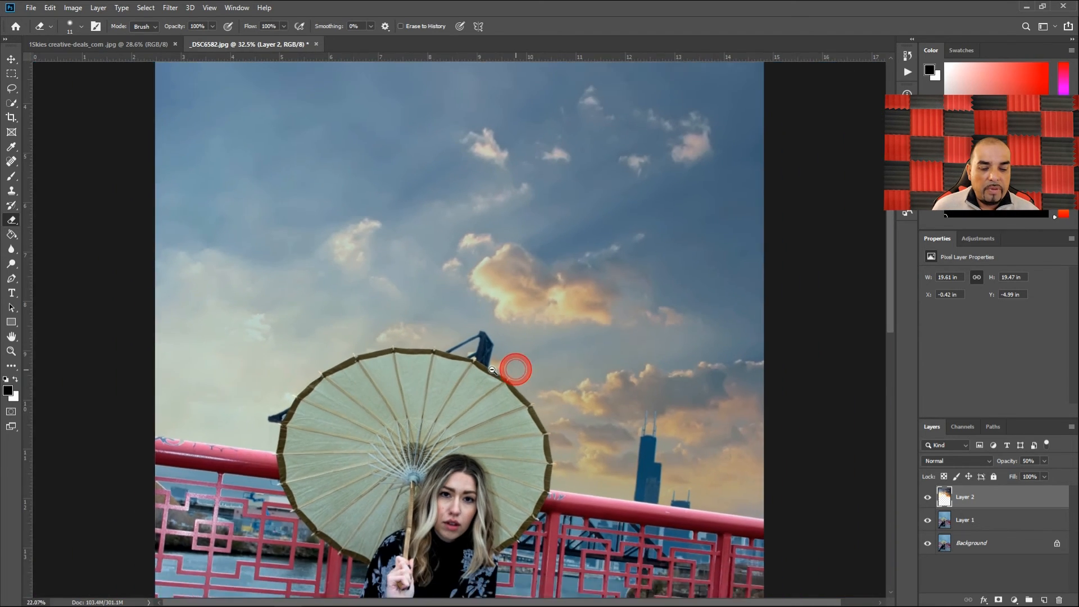
left_click_drag(493, 370, 491, 374)
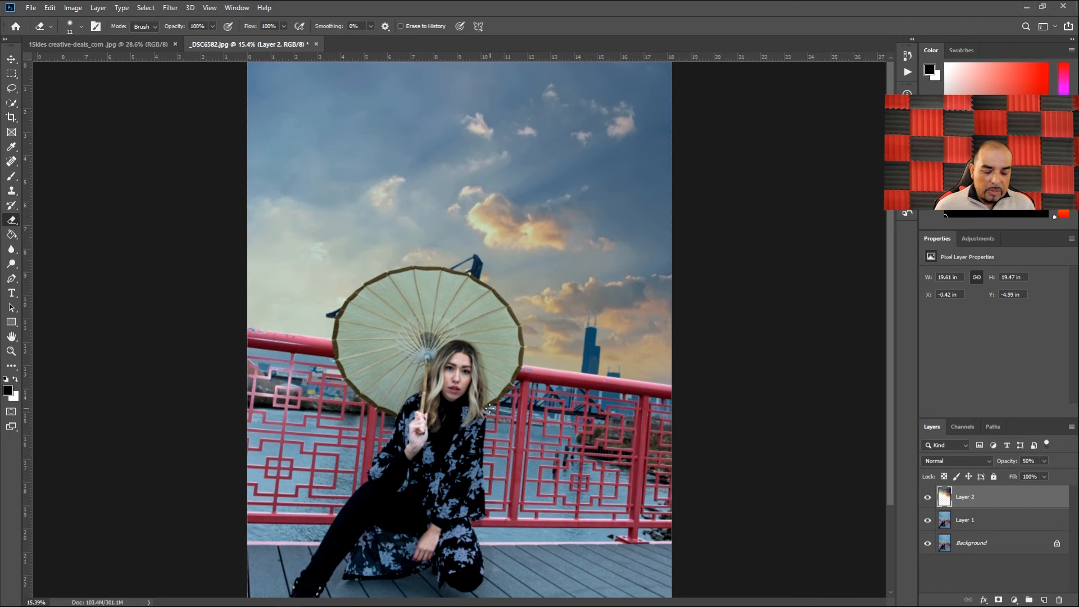
scroll(491, 413, "down", 1)
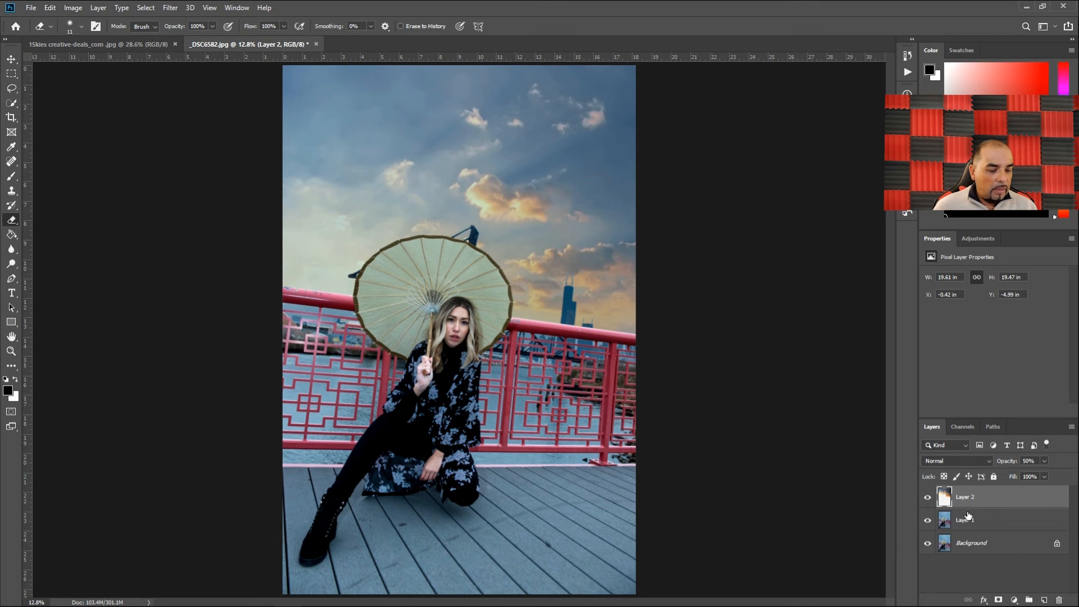
left_click(971, 520, "shift")
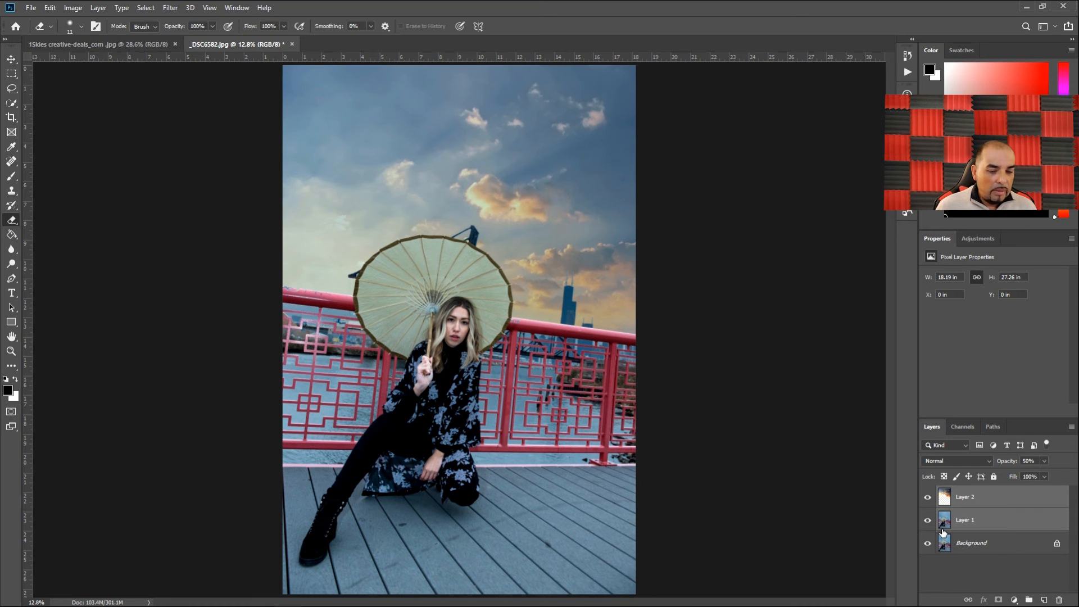
key("ctrl+g")
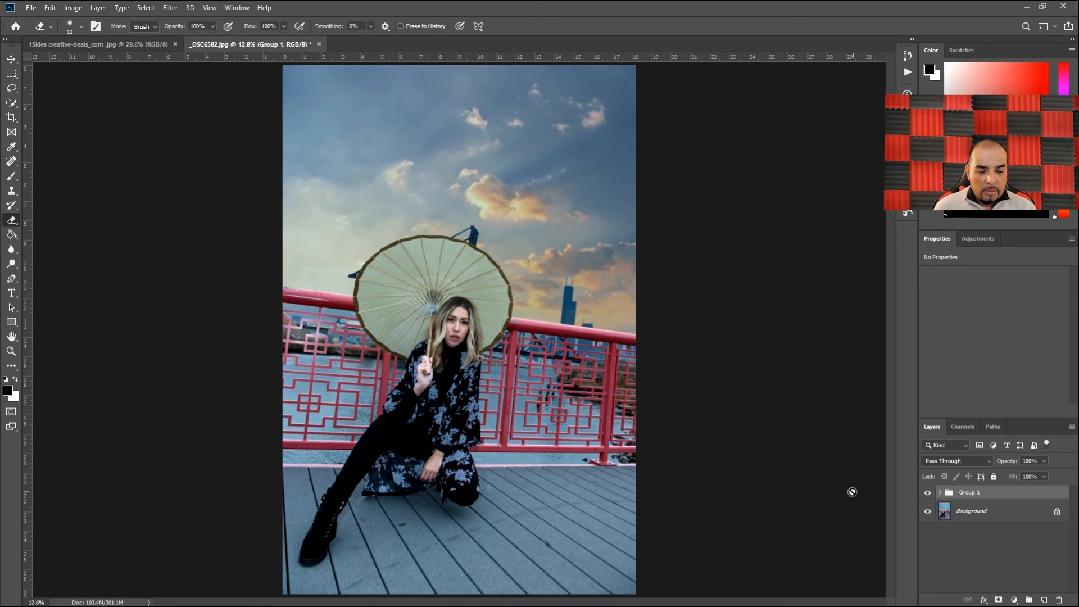
Toggle the group's visibility to compare the edited photo with the original
left_click(928, 494)
left_click(928, 494)
left_click(928, 494)
left_click(928, 493)
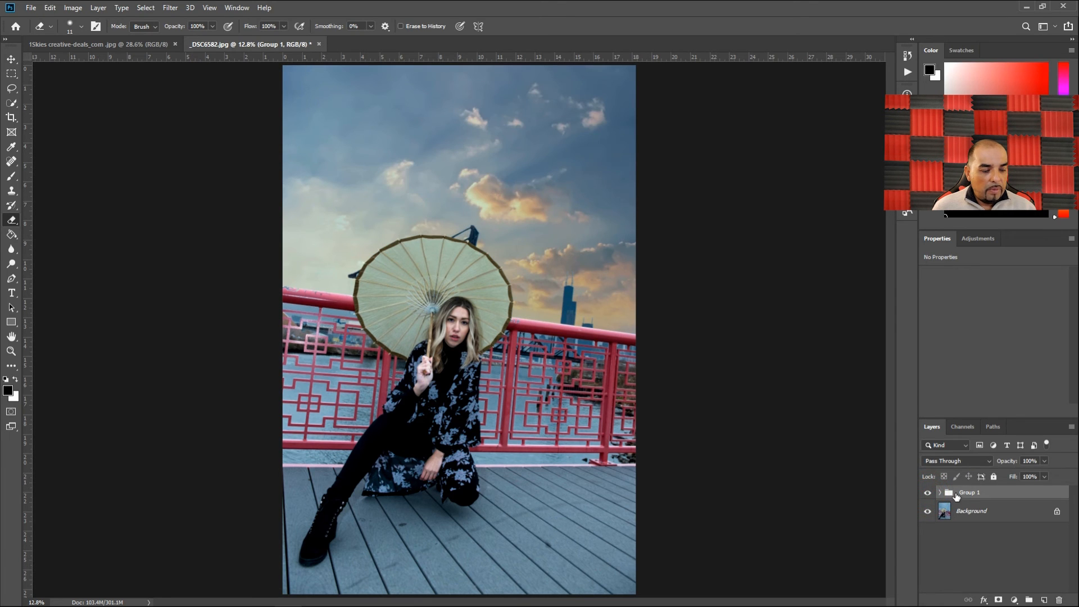
Add a bright orange (ff6600) Solid Color fill layer above Layer 2 inside the group
left_click(939, 493)
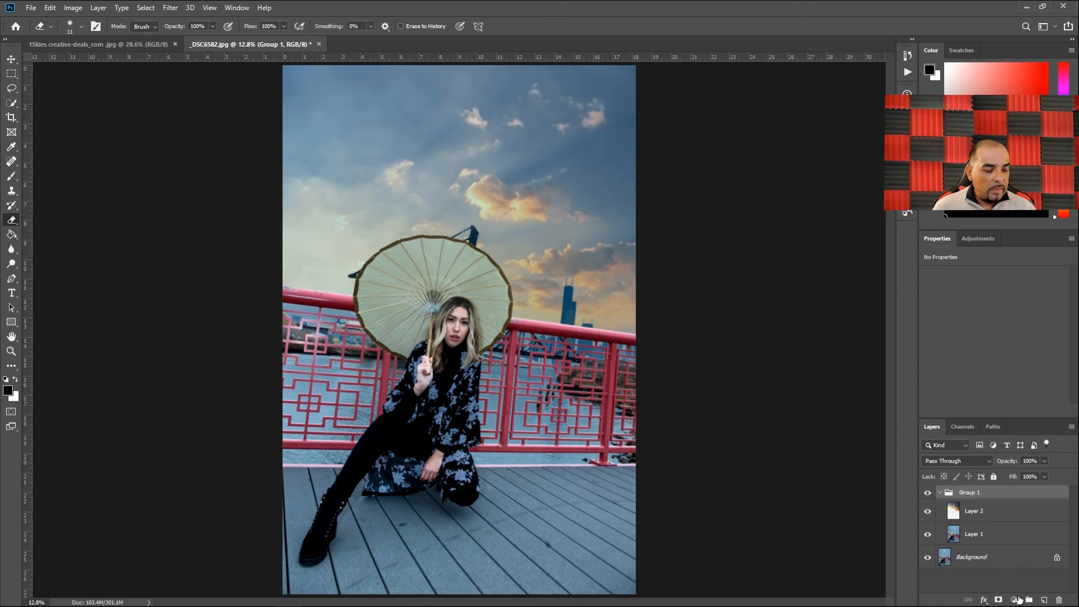
left_click(1014, 599)
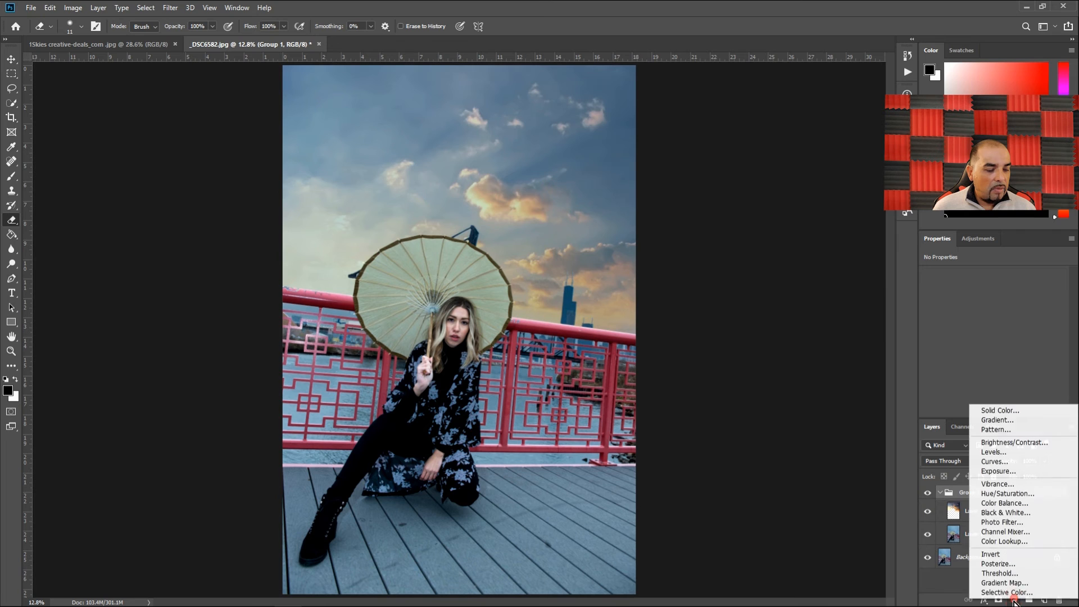
left_click(1001, 411)
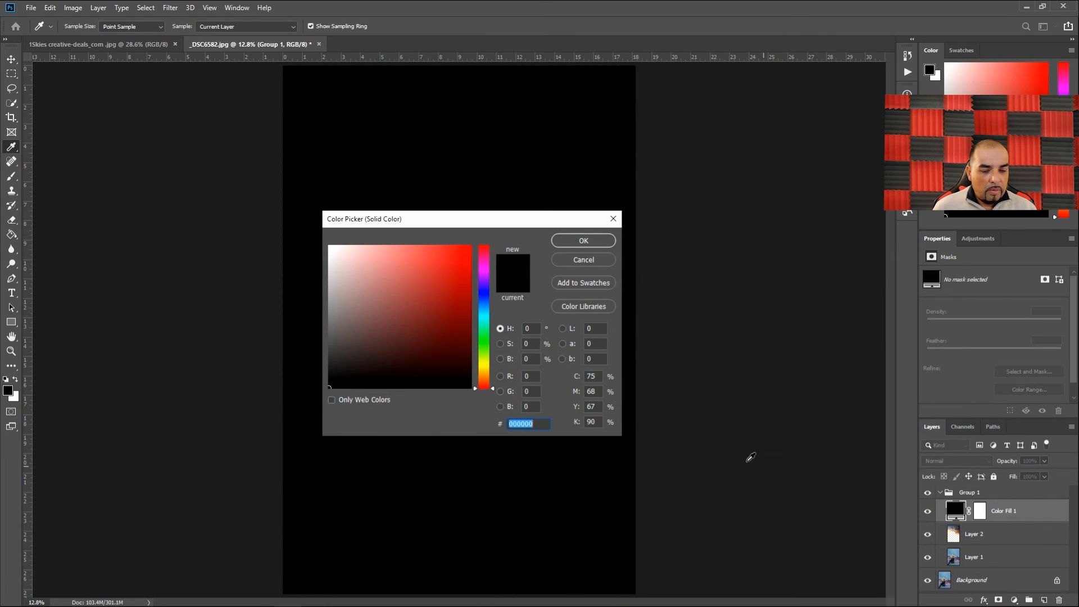
mouse_move(438, 376)
left_mouse_down()
mouse_move(472, 389)
mouse_move(494, 380)
mouse_move(470, 385)
mouse_move(472, 242)
left_mouse_up()
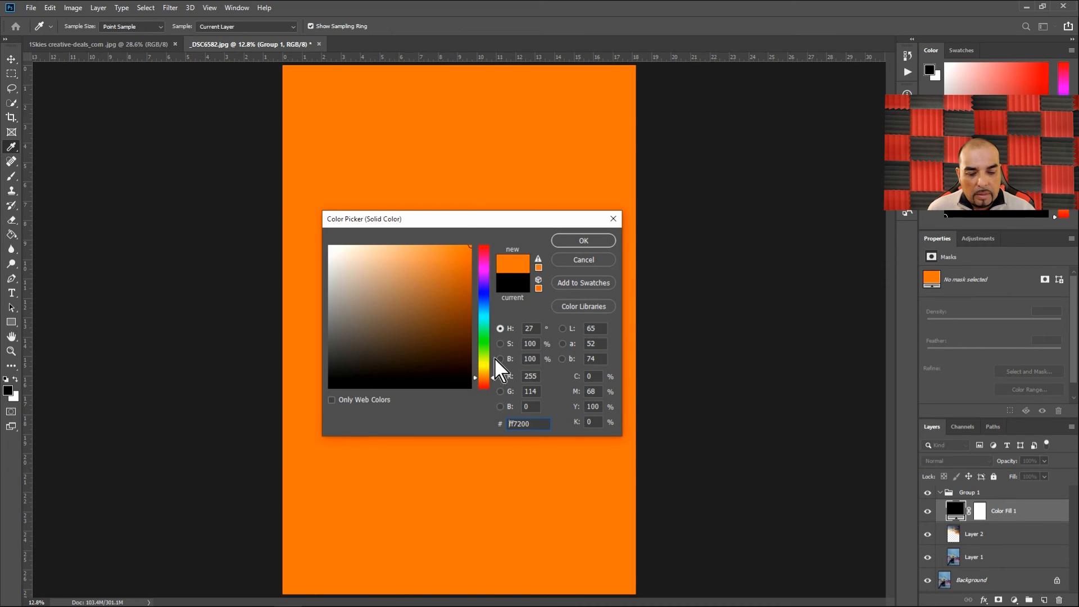
type("ff6600")
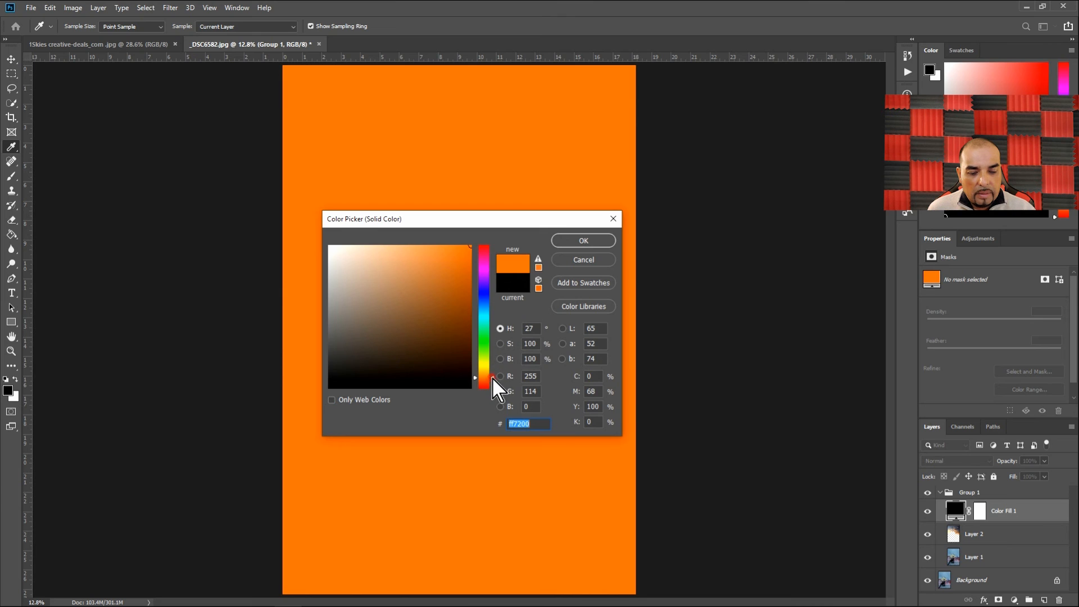
left_click(576, 241)
key("e")
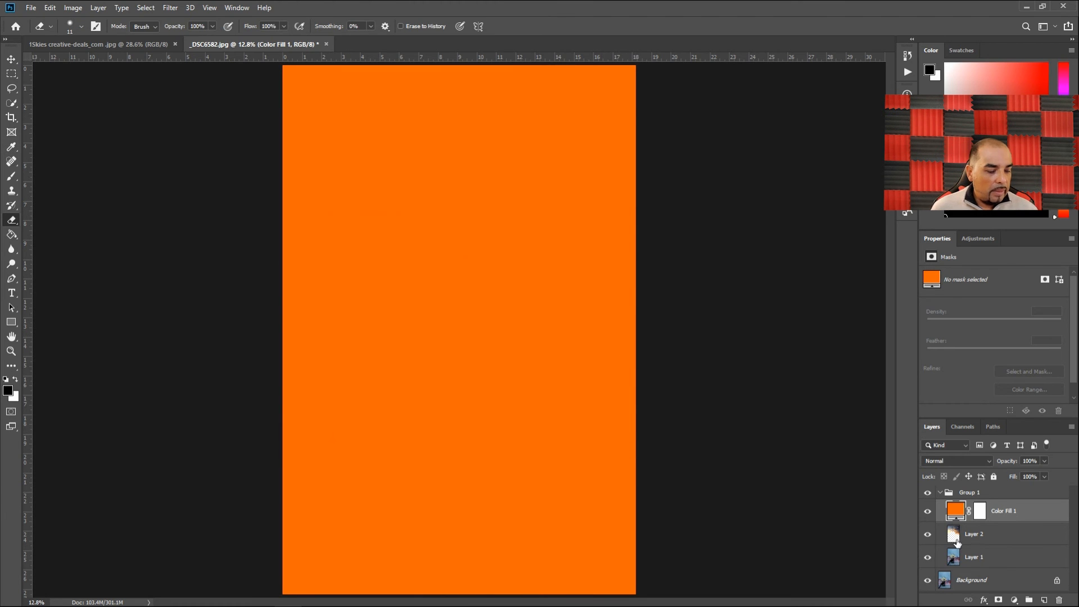
Set the orange fill layer to Overlay blending with 39% fill and 40% opacity
left_click(968, 461)
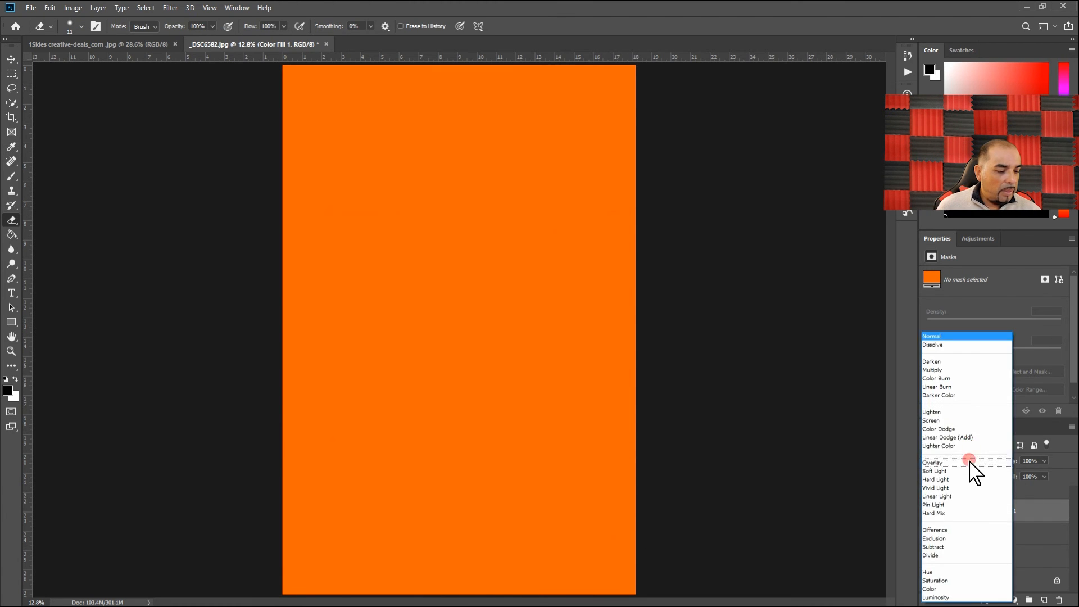
left_click(936, 464)
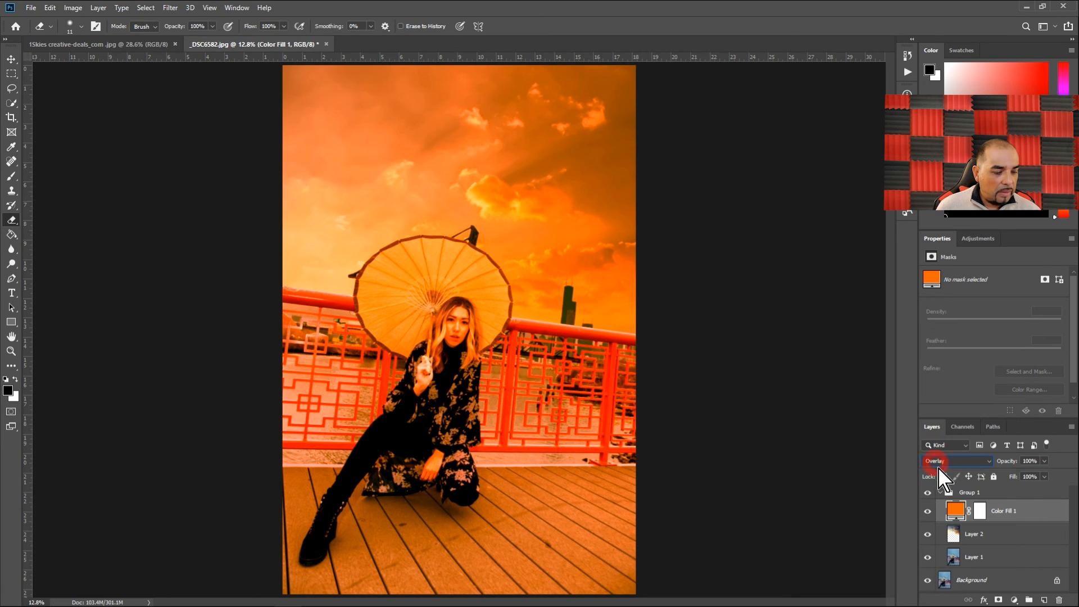
left_click(1044, 477)
left_click_drag(1046, 489, 1014, 489)
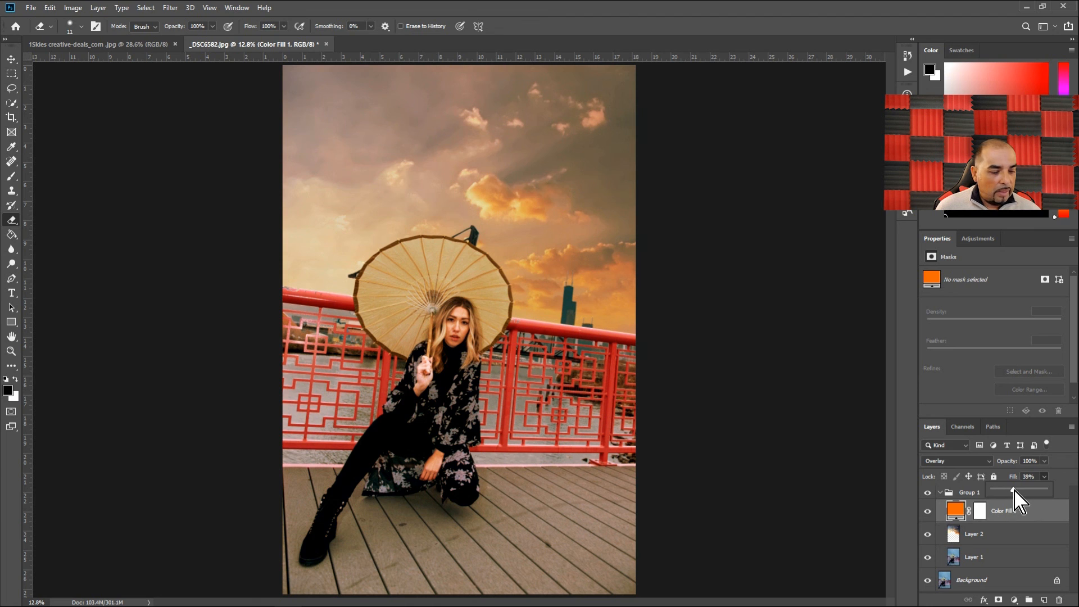
left_click(1043, 461)
left_click_drag(1045, 474, 1014, 474)
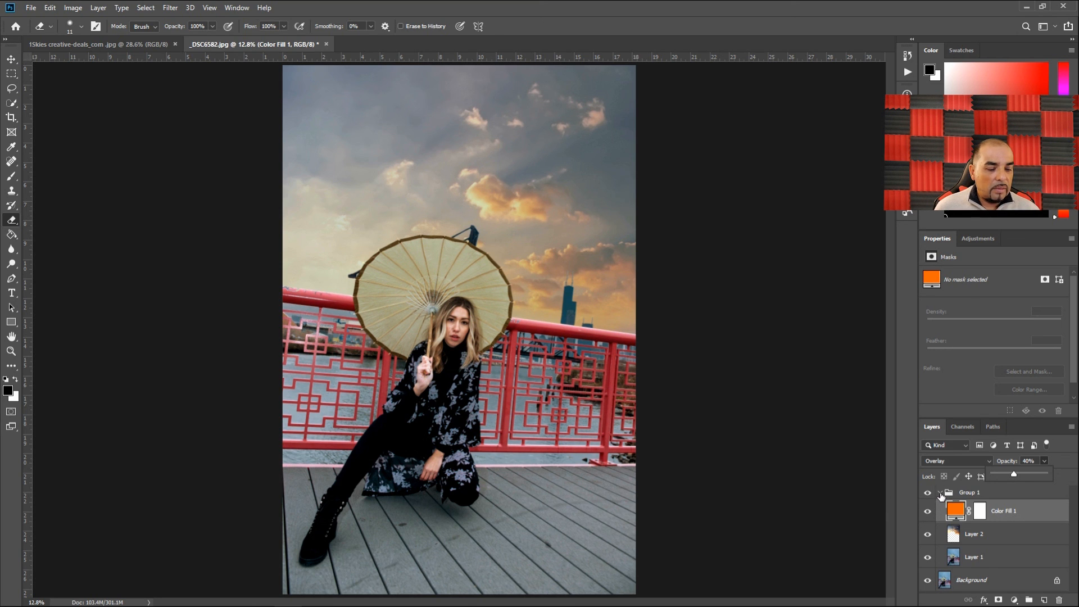
Collapse the group and toggle its visibility to compare before and after, both full view and close up on the woman
left_click(939, 493)
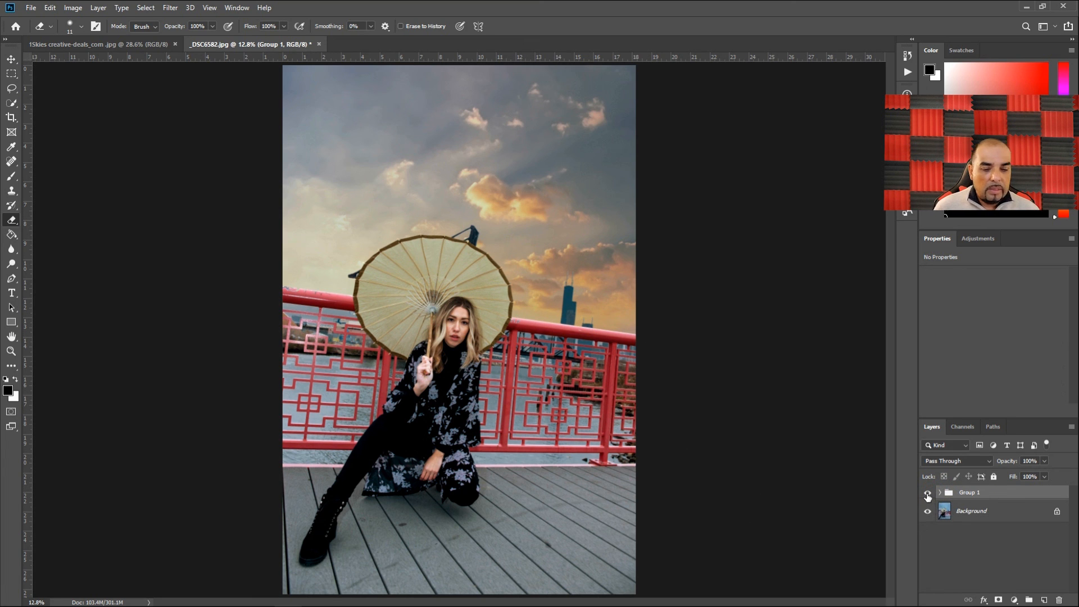
left_click(928, 493)
left_click(927, 494)
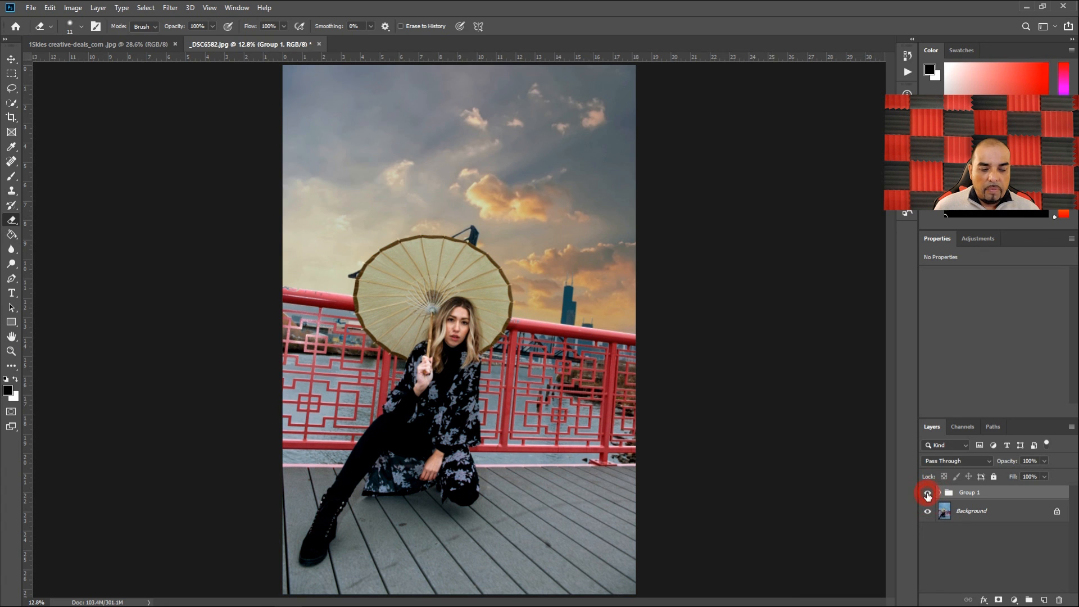
scroll(474, 351, "up", 5)
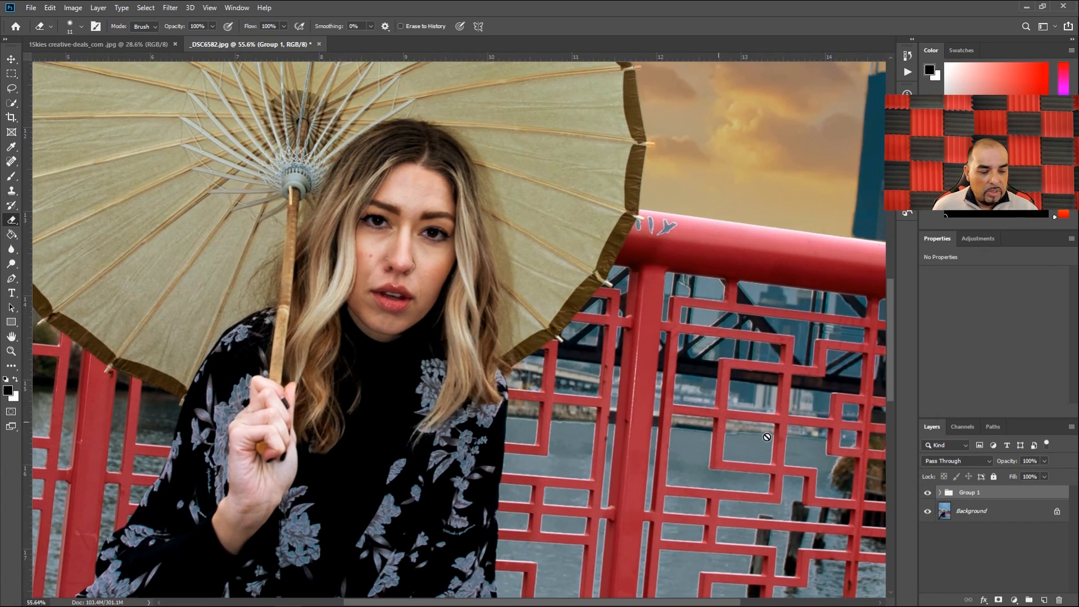
left_click(928, 494)
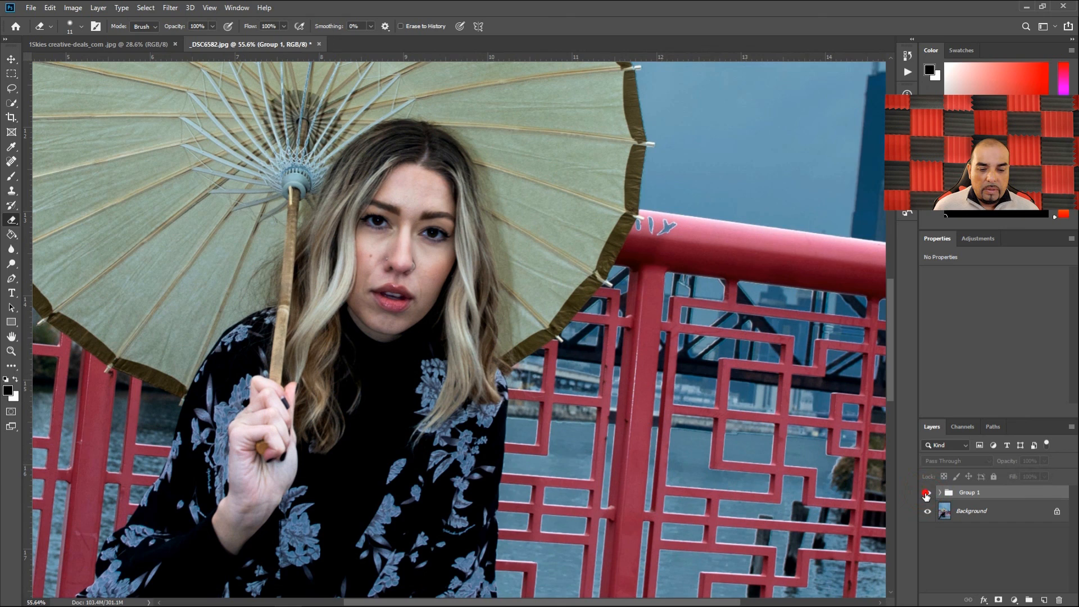
left_click(927, 493)
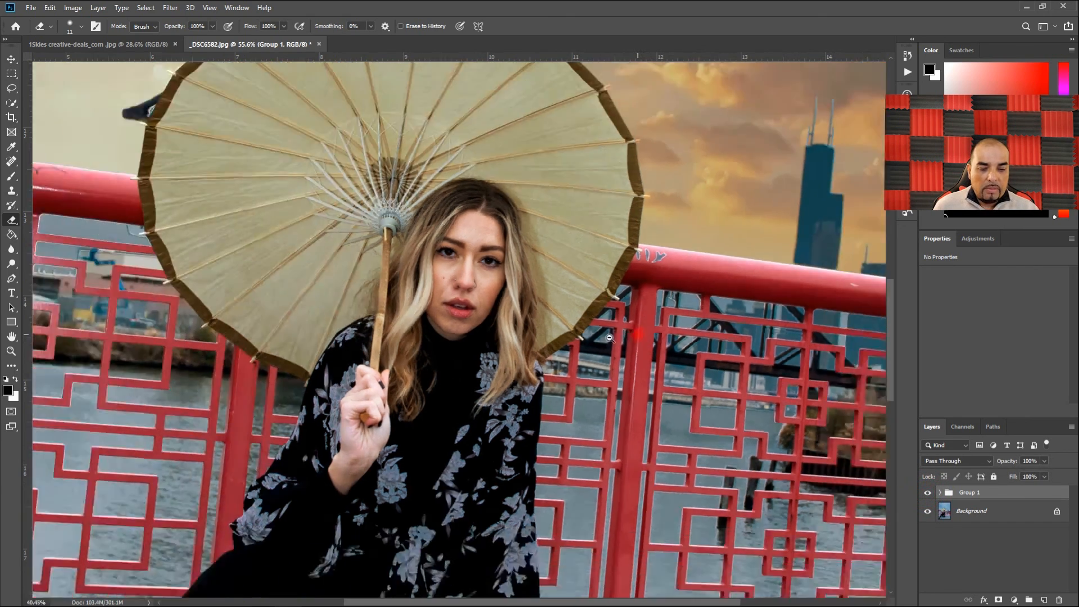